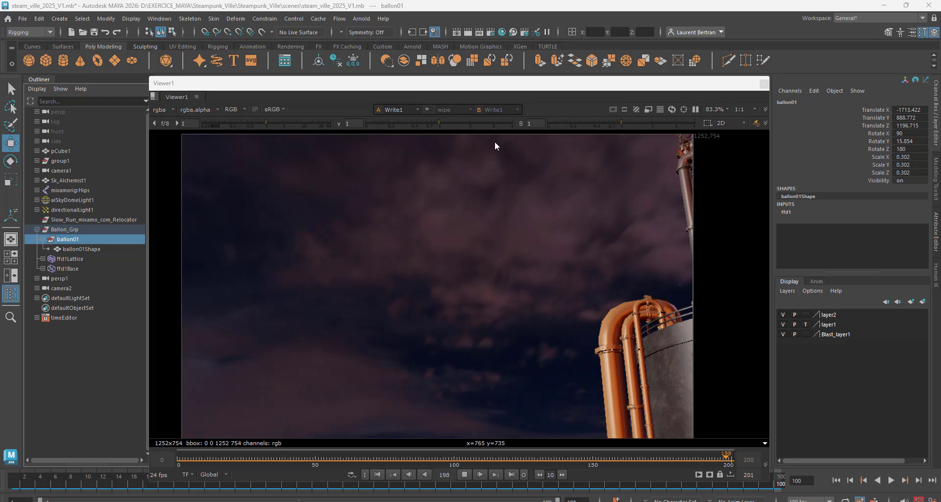
- Close the playback viewer, return to frame 1 and undo the balloon's lattice deformation and Ballon_Grp grouping
left_click_drag(764, 86, 786, 89)
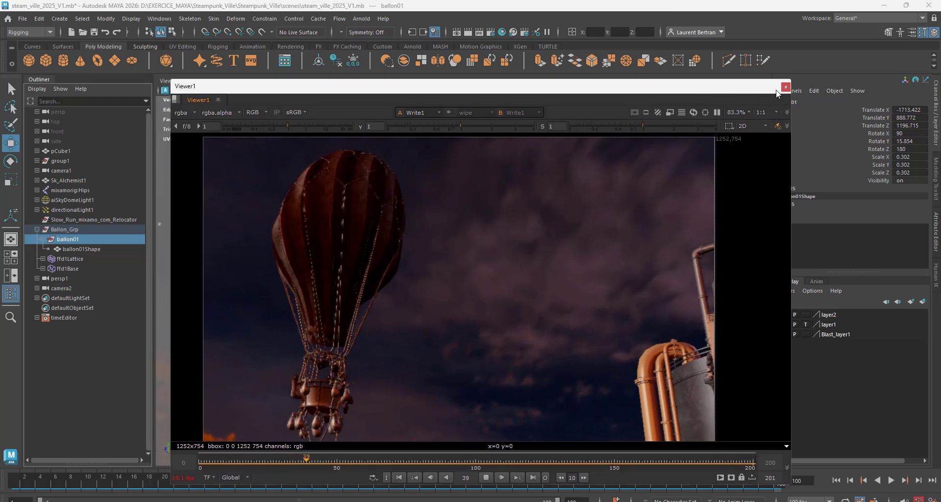
left_click(786, 88)
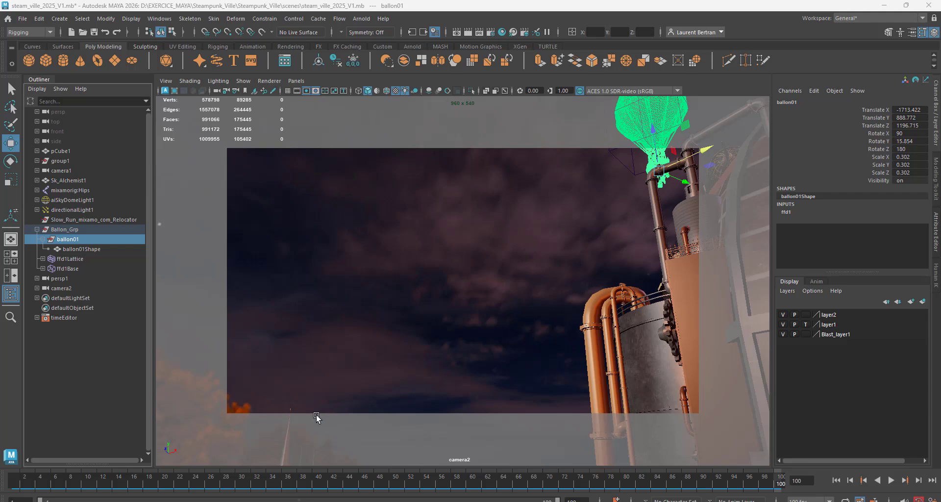
left_click_drag(213, 481, 4, 491)
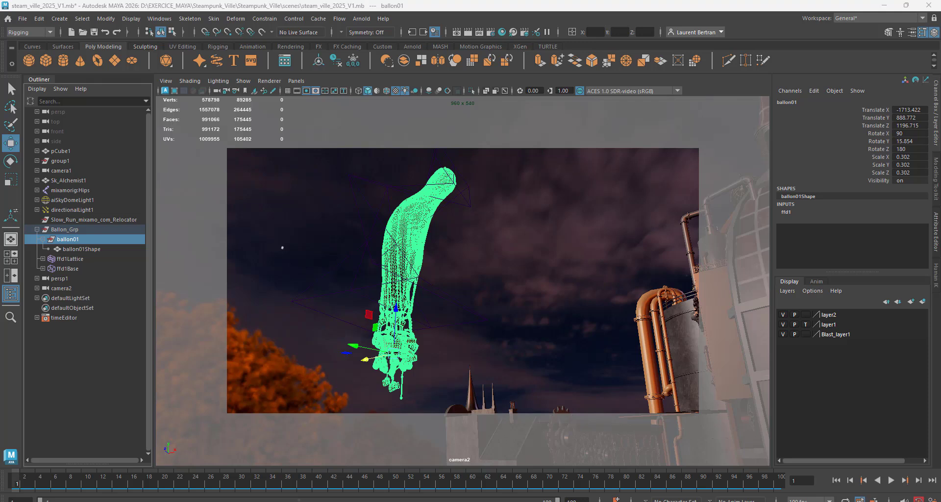
key("ctrl+z")
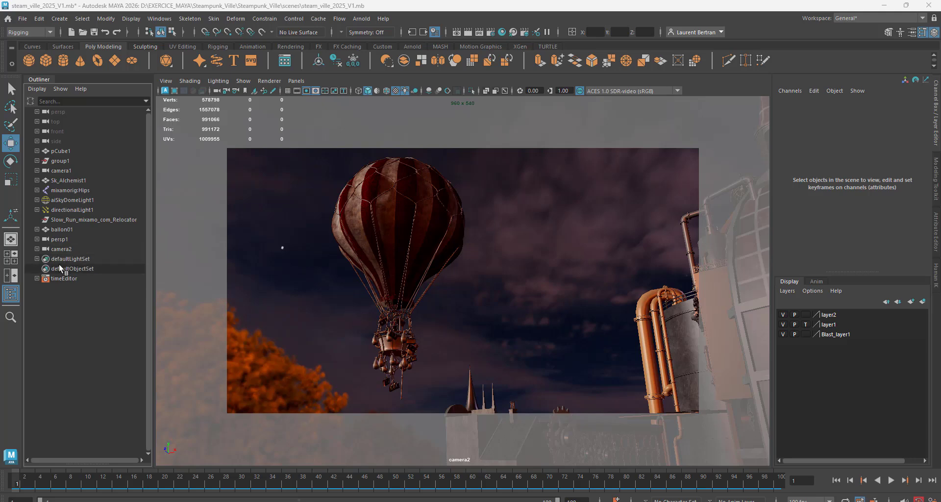
- Group ballon01 on its own and rename the new group GRP_Ballon
left_click(61, 230)
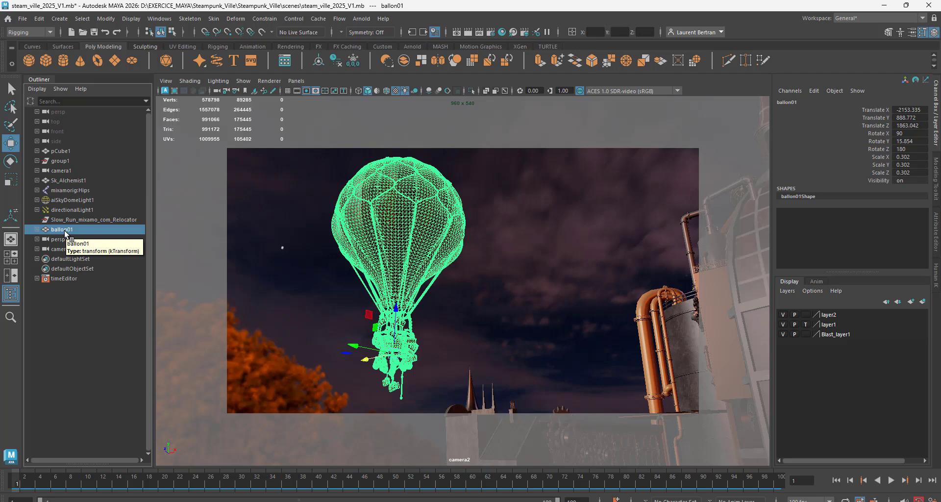
key("ctrl+g")
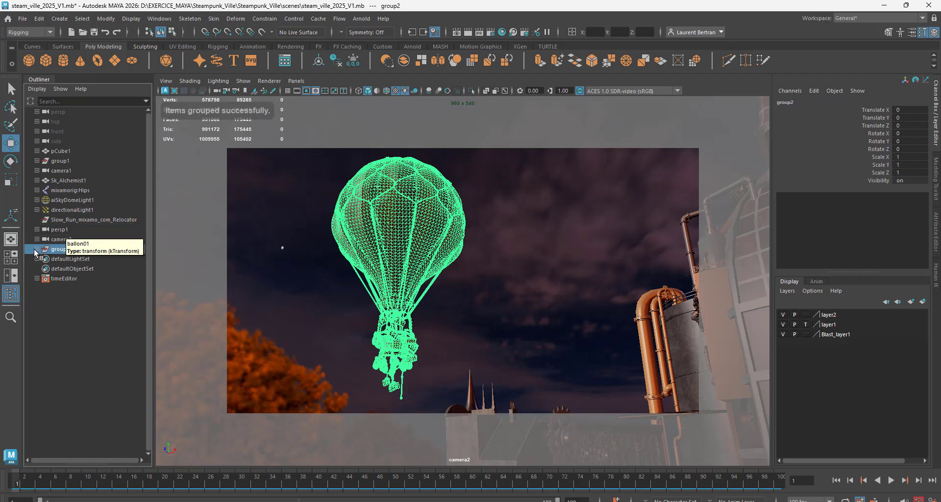
left_click(37, 249)
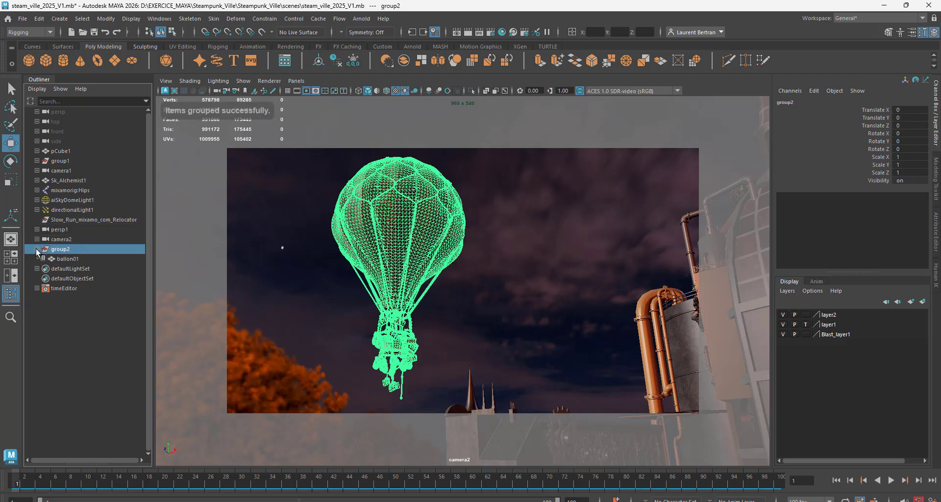
double_click(63, 252)
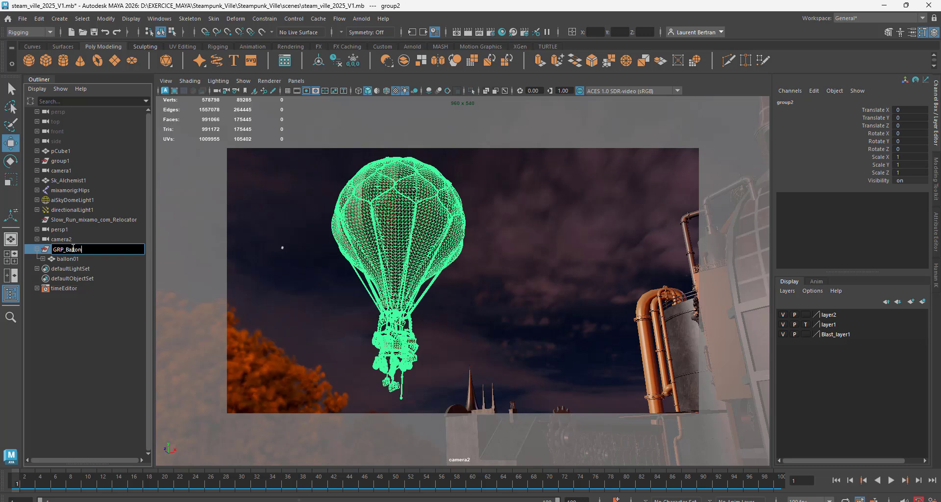
key("Return")
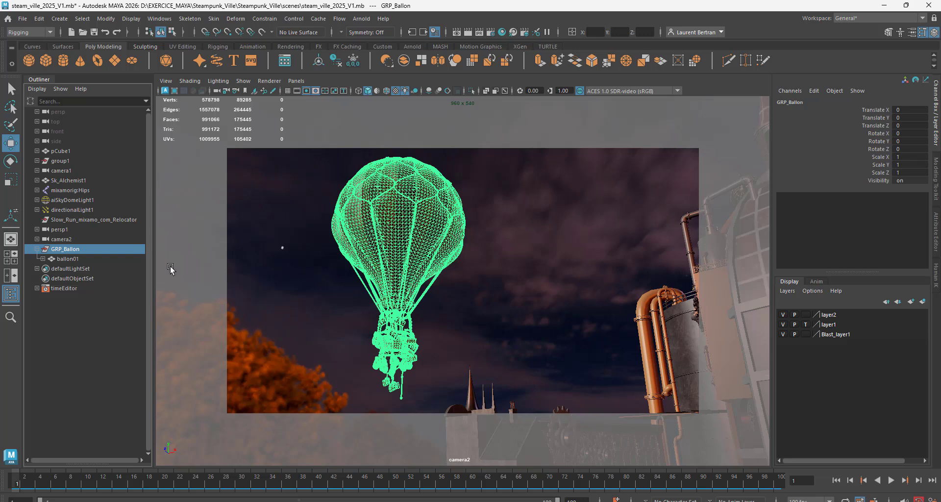
- Center the pivot of GRP_Ballon and lower it to the balloon's basket
left_click(63, 260)
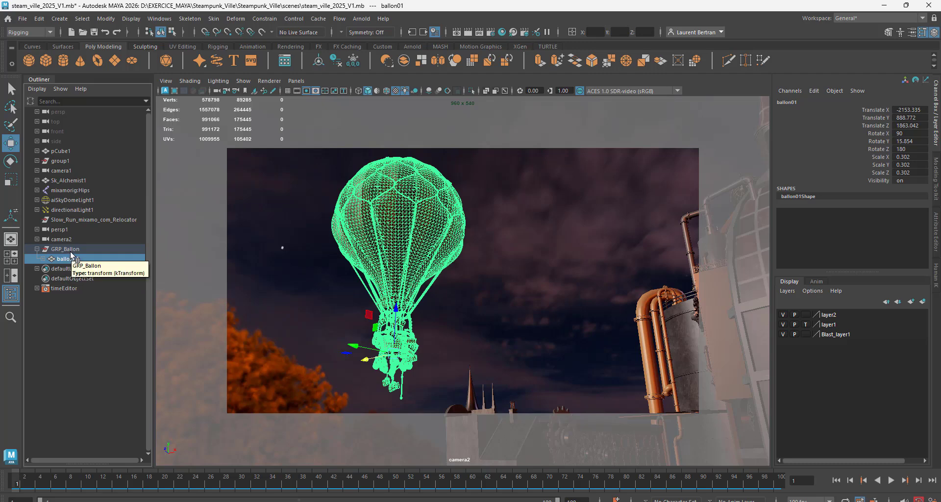
left_click(72, 250)
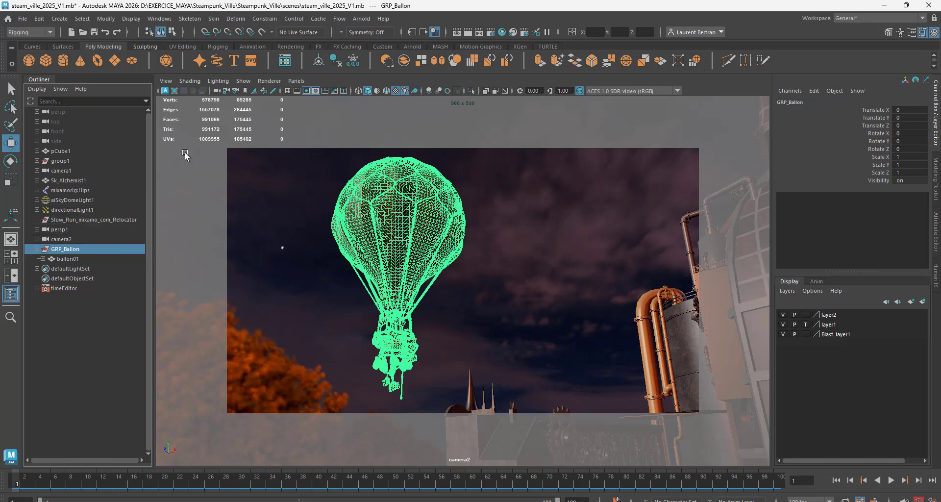
left_click(106, 19)
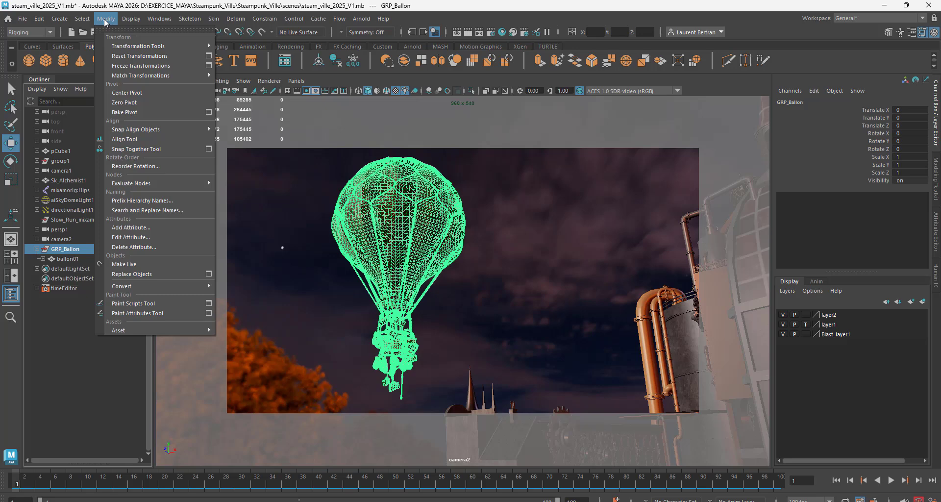
left_click(127, 93)
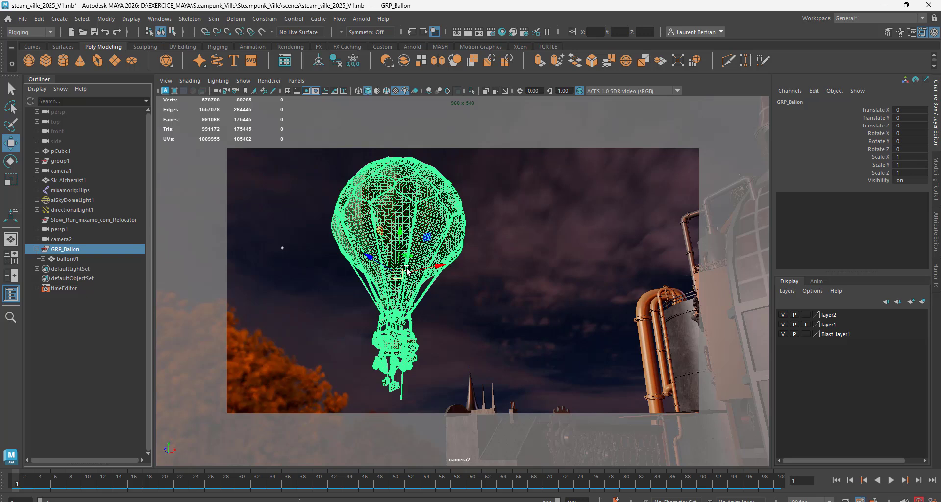
left_click_drag(407, 270, 390, 295)
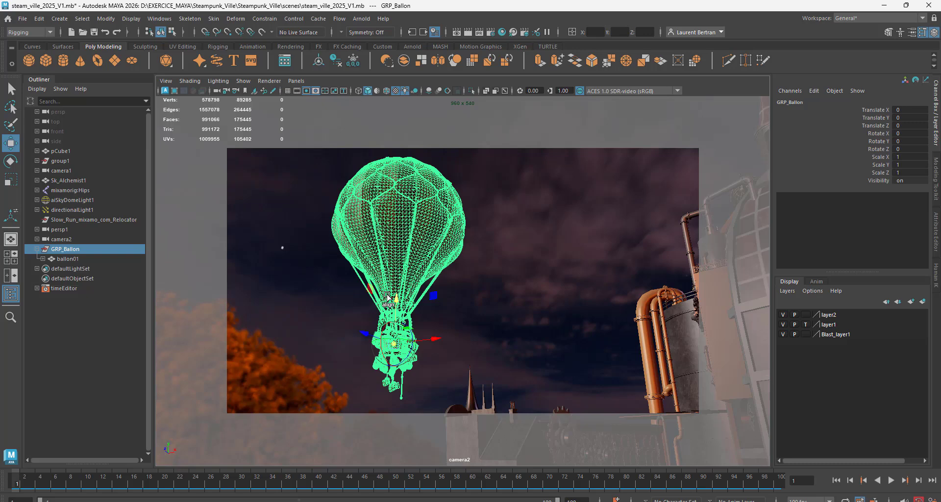
left_click_drag(387, 297, 397, 334)
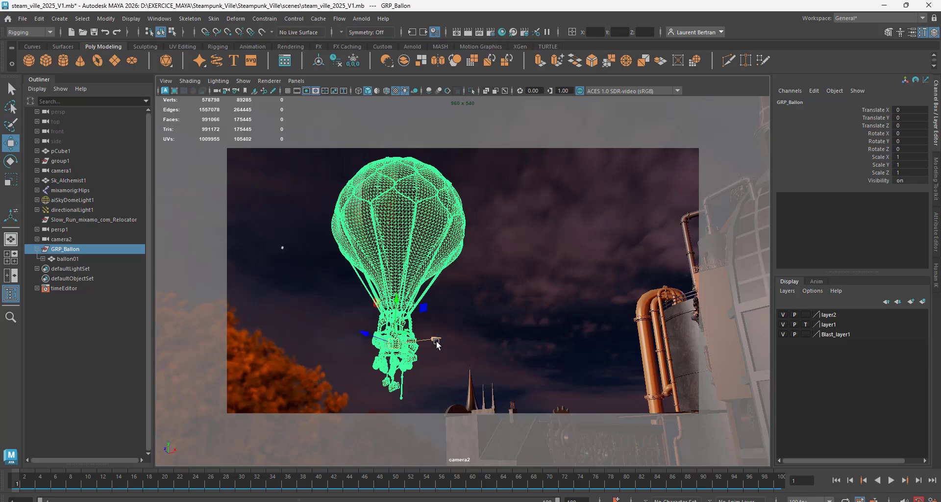
- Shift GRP_Ballon to about -38.8 on X, and test a rotation around the basket pivot, undoing that rotation
mouse_move(435, 342)
left_mouse_down()
mouse_move(501, 342)
mouse_move(414, 342)
mouse_move(422, 349)
left_mouse_up()
key("e")
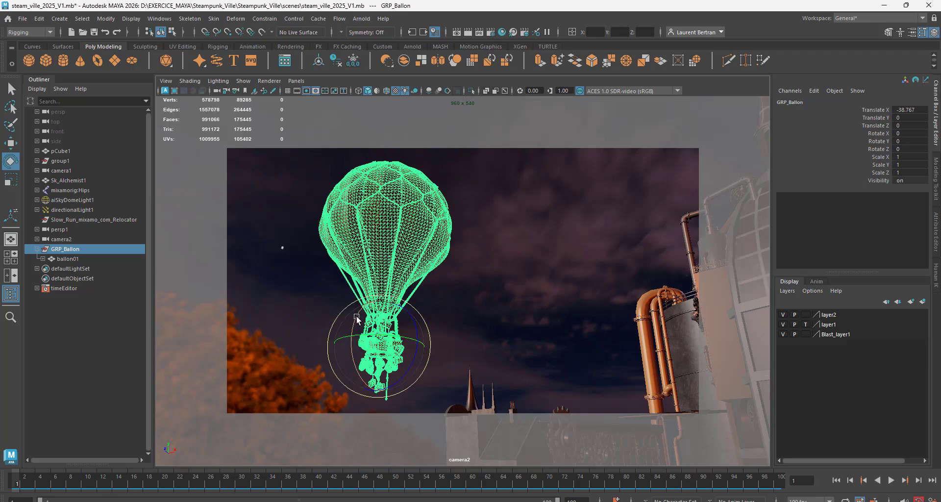
left_click_drag(357, 317, 356, 319)
key("ctrl+z")
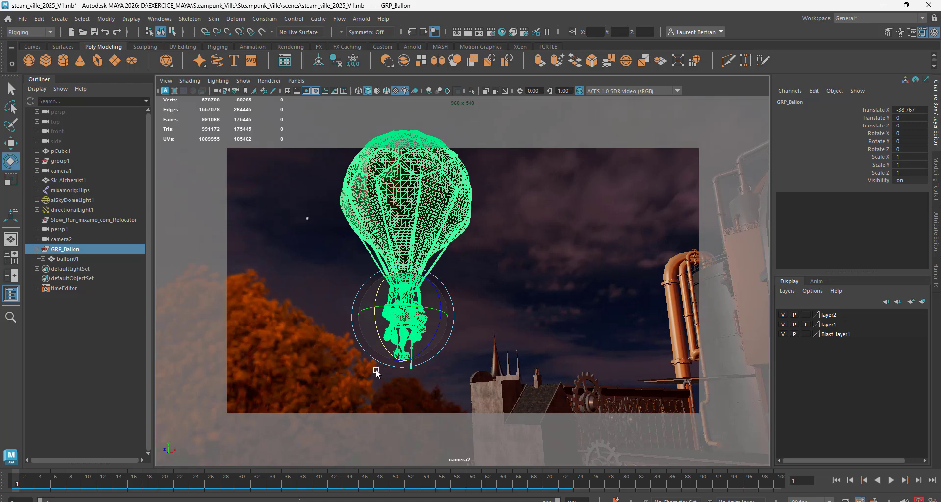
- Switch the viewport to the persp camera and frame the balloon together with the nearby tower from above
left_click(296, 80)
mouse_move(334, 92)
left_click(407, 111)
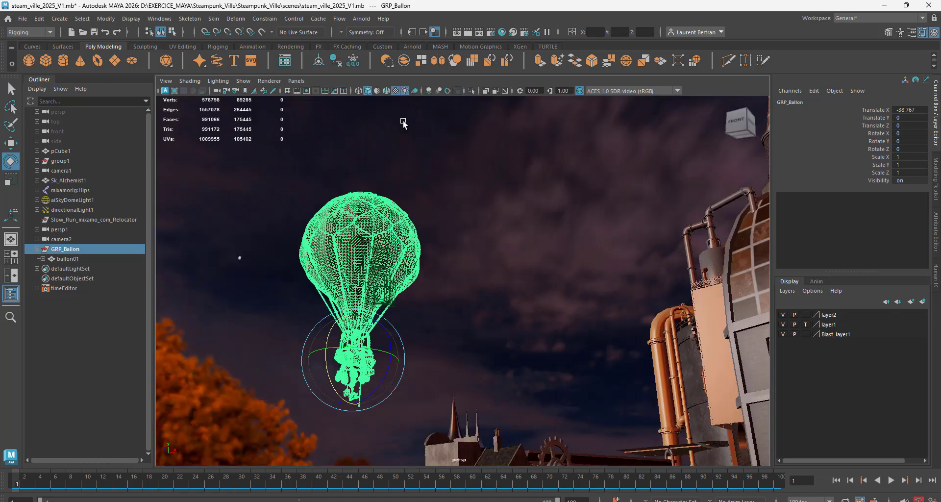
left_click_drag(411, 304, 342, 291, "alt")
scroll(398, 308, "up", 3)
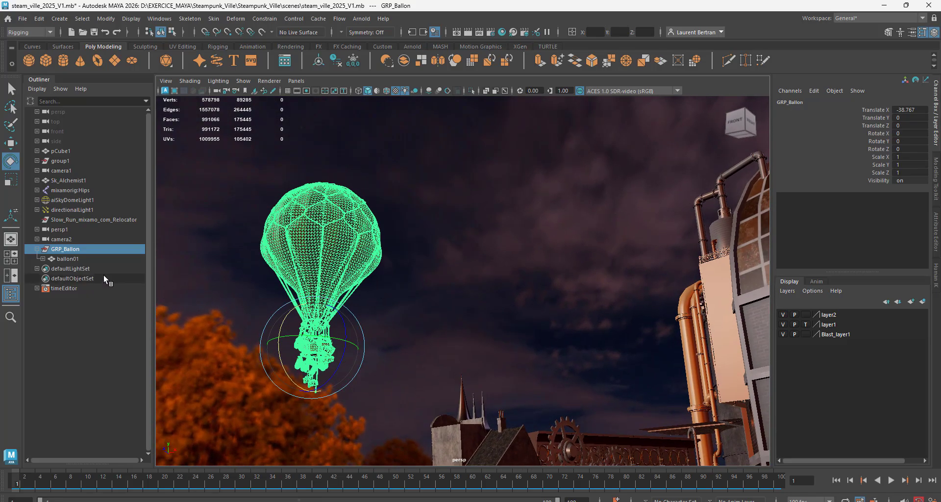
left_click(65, 258)
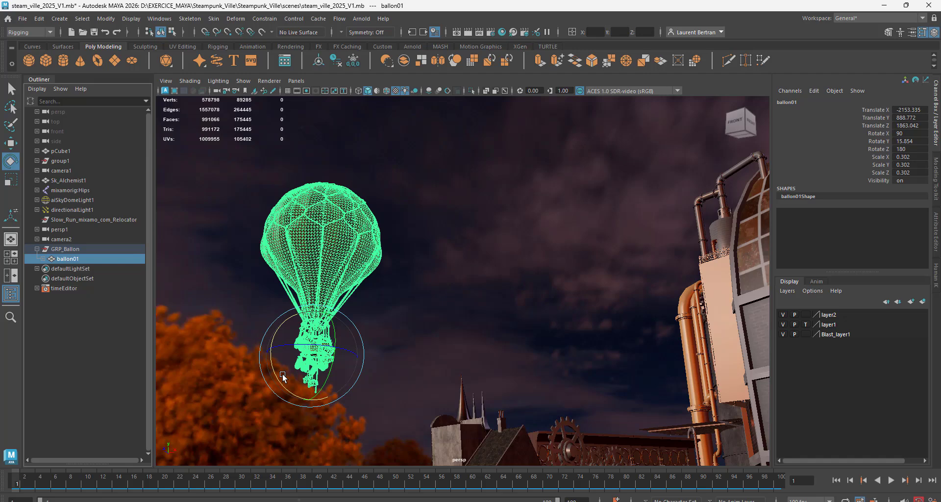
left_click_drag(359, 362, 431, 301, "alt")
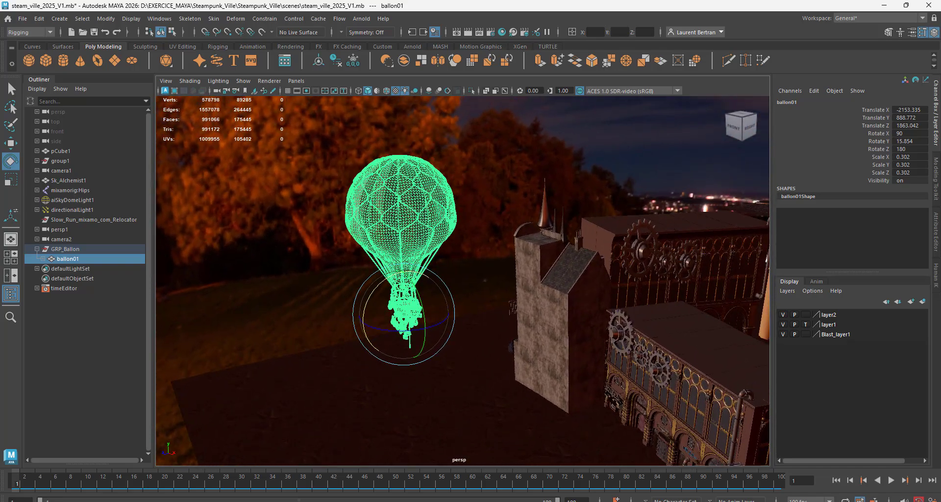
- At frame 10, set keyframes on all translate and rotate channels of GRP_Ballon
left_click_drag(10, 487, 88, 499)
key("w")
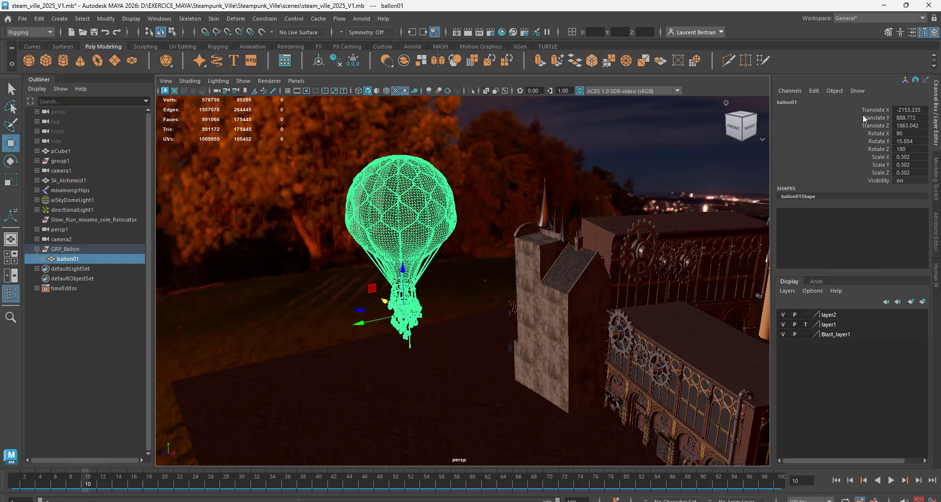
left_click(81, 250)
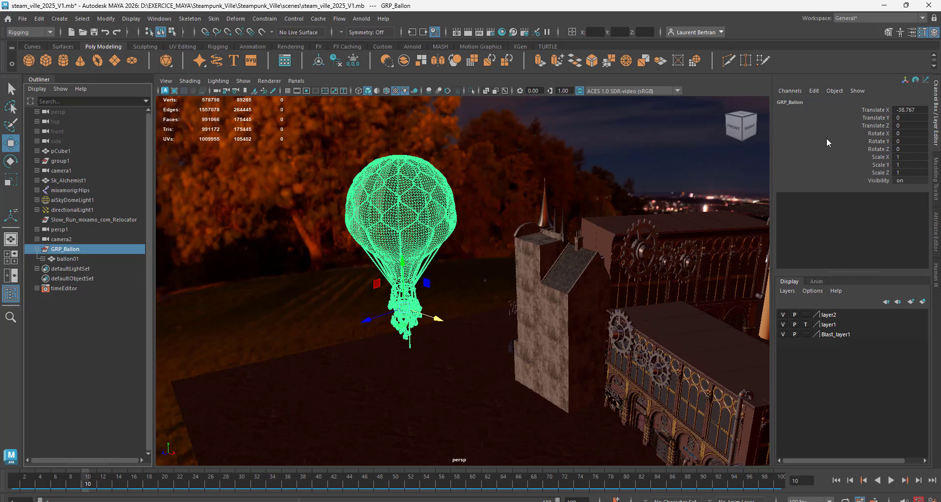
left_click_drag(867, 110, 875, 151)
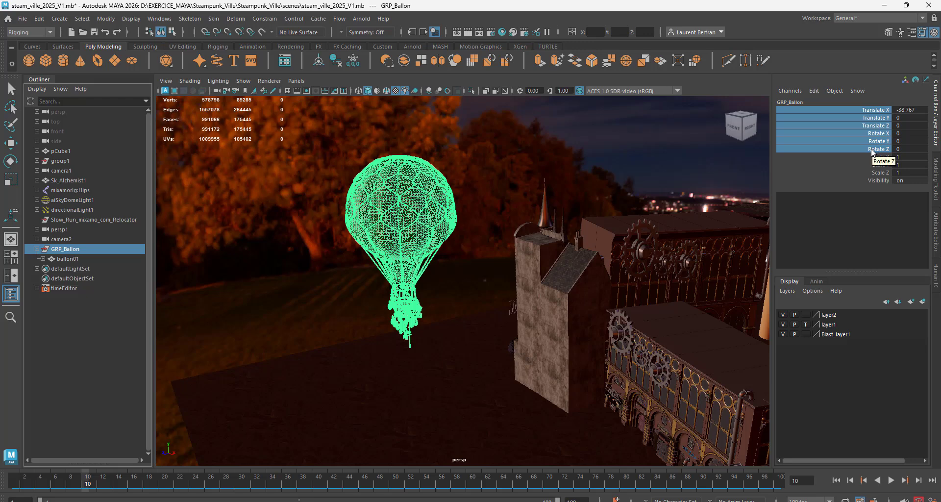
right_click(871, 149)
left_click(849, 169)
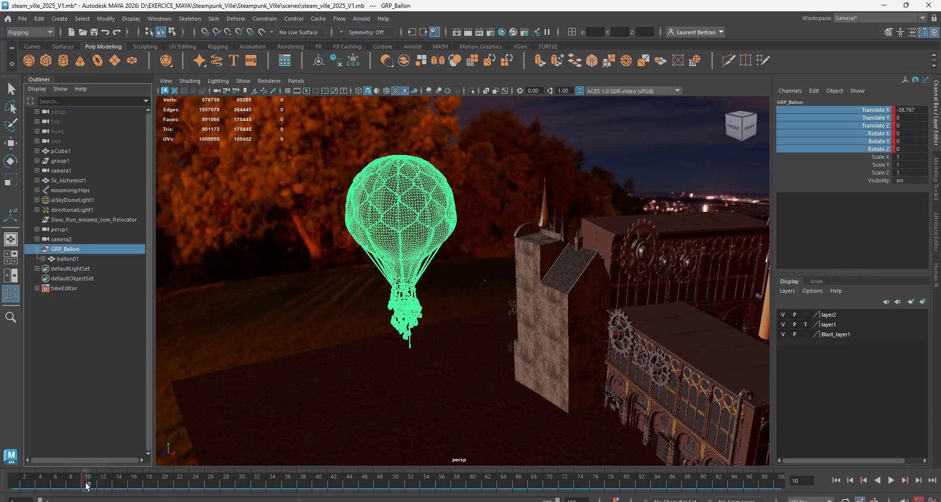
- At frame 40, move GRP_Ballon above the tower to about X 164, Y 411, Z -603
key("alt+v")
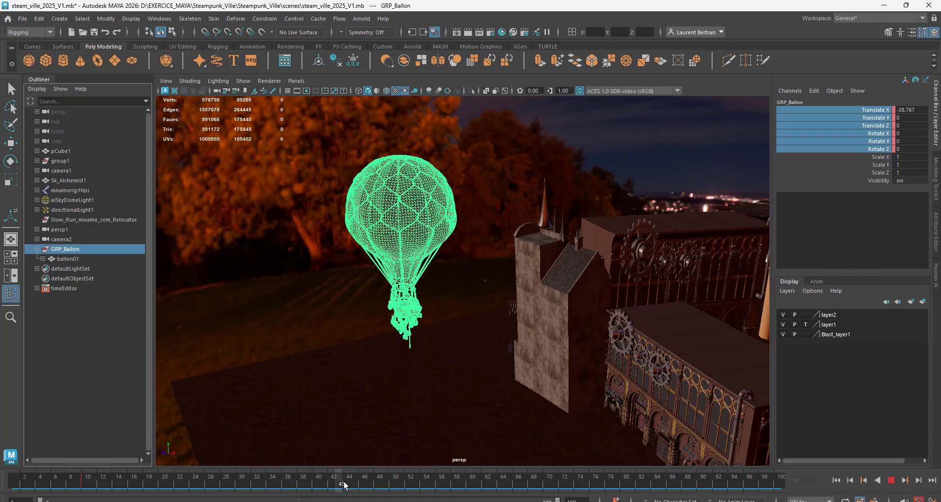
left_click(319, 487)
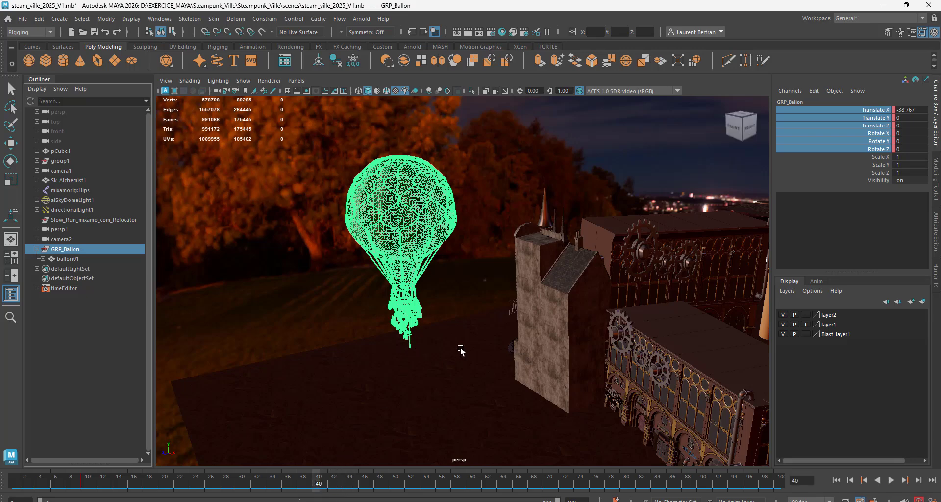
left_click_drag(461, 349, 465, 370, "alt")
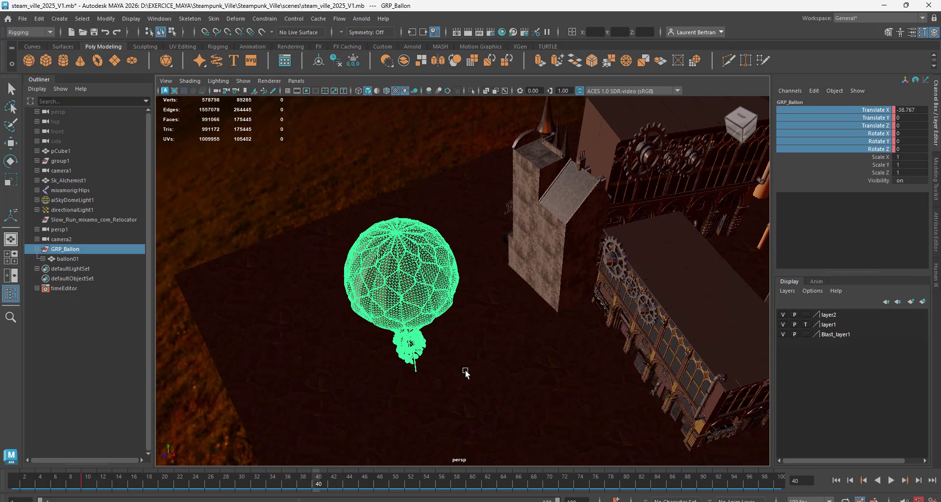
key("w")
left_click_drag(410, 380, 575, 305)
left_click_drag(547, 346, 540, 327, "alt")
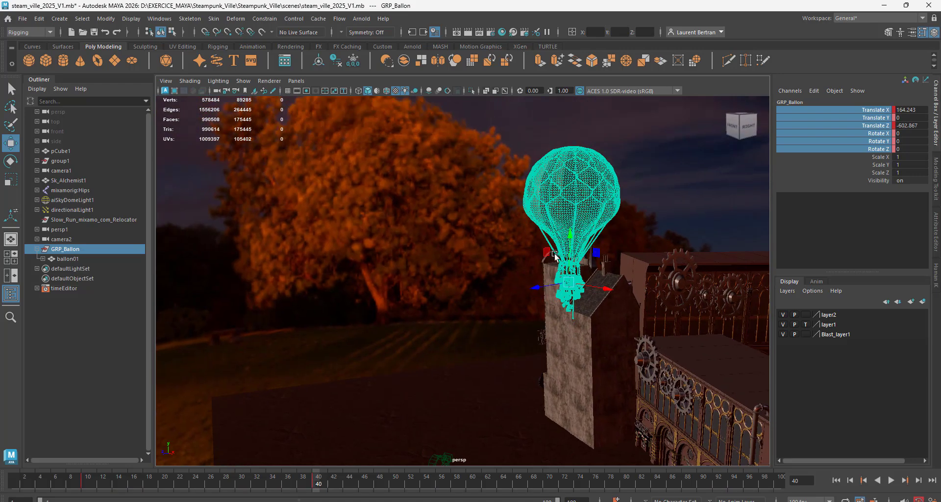
left_click_drag(555, 254, 565, 146)
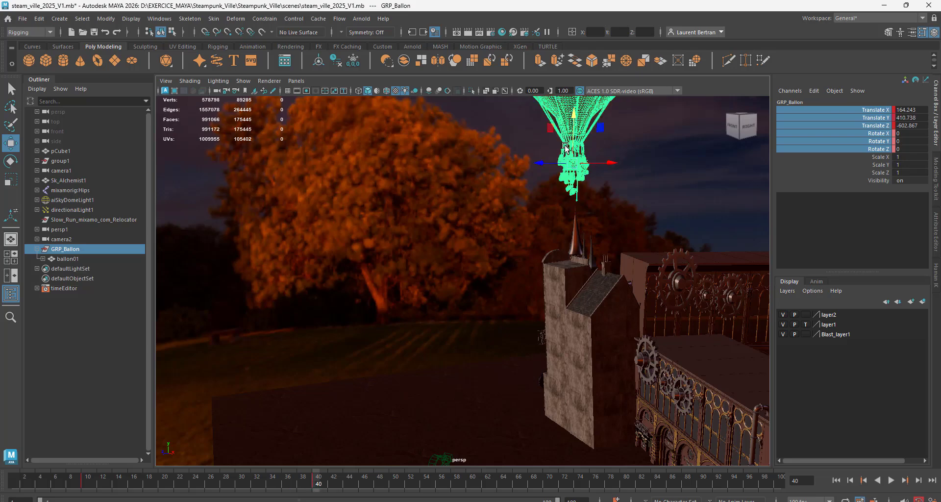
- Rotate GRP_Ballon at frame 40 to about 97 degrees around the Y axis
middle_click_drag(549, 247, 526, 294, "alt")
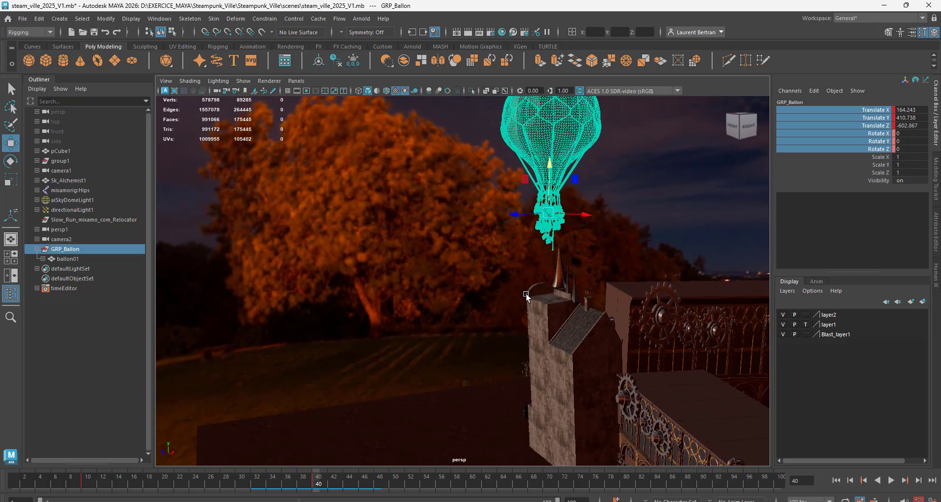
key("alt+v")
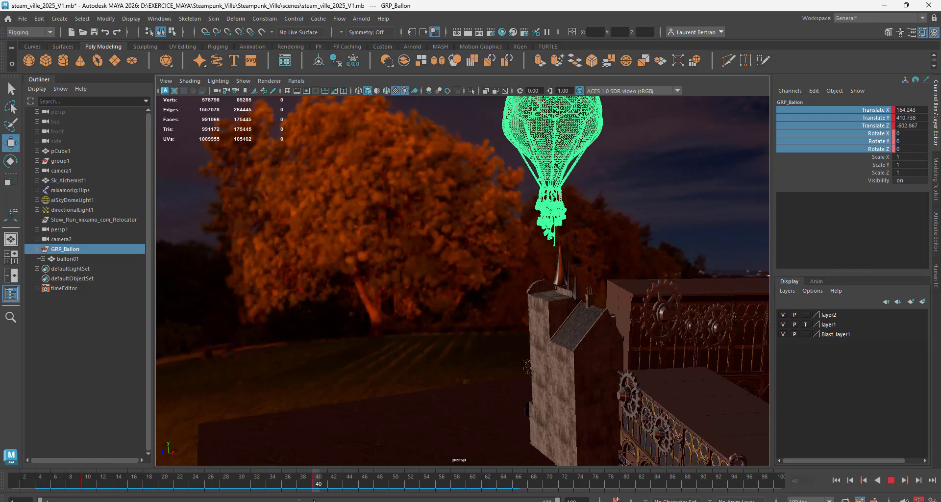
left_click_drag(511, 280, 478, 348, "alt")
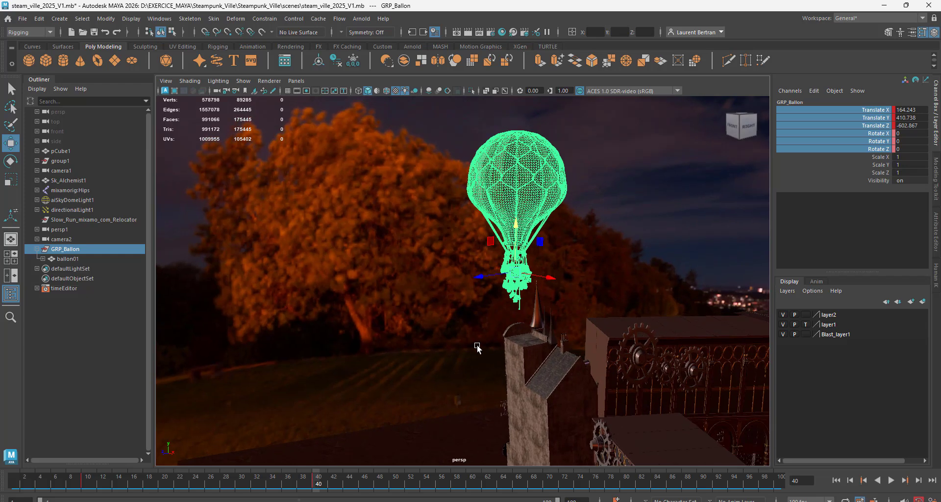
key("e")
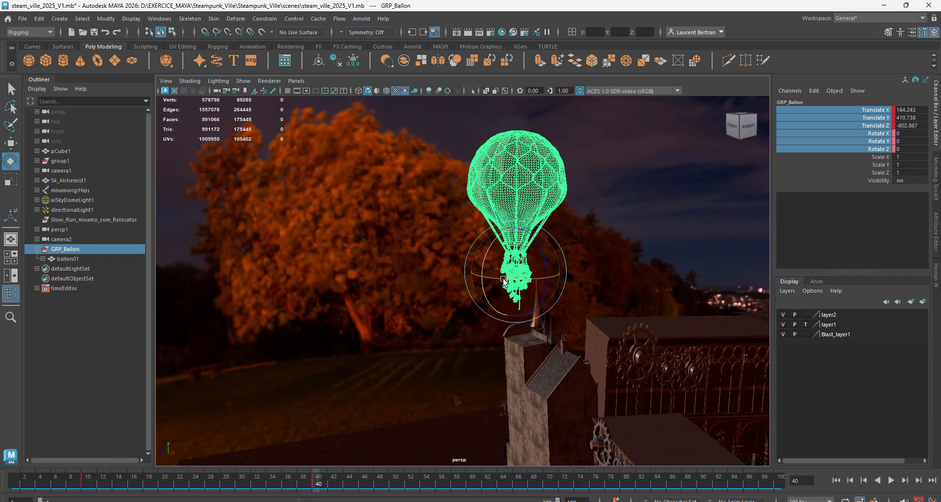
left_click_drag(503, 280, 580, 287)
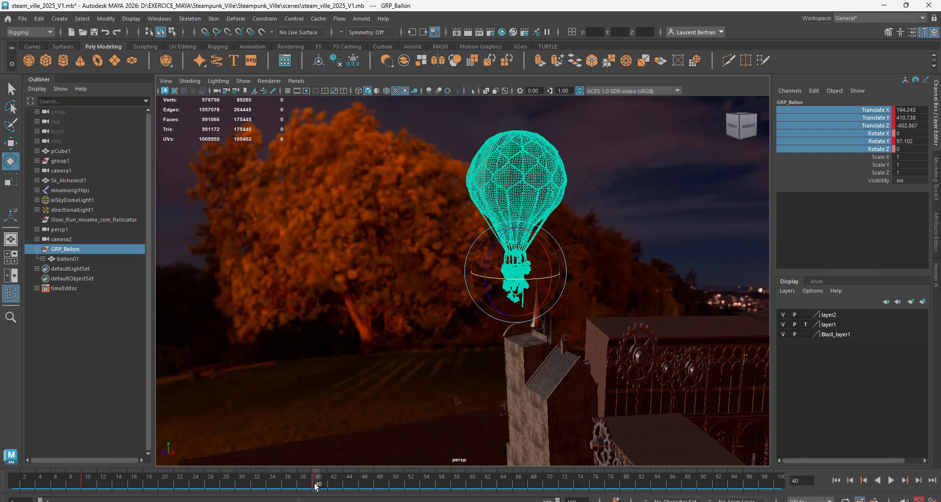
- Tilt GRP_Ballon at frame 40 to about 45, 115 and 50 degrees around X, Y and Z
left_click_drag(316, 484, 88, 499)
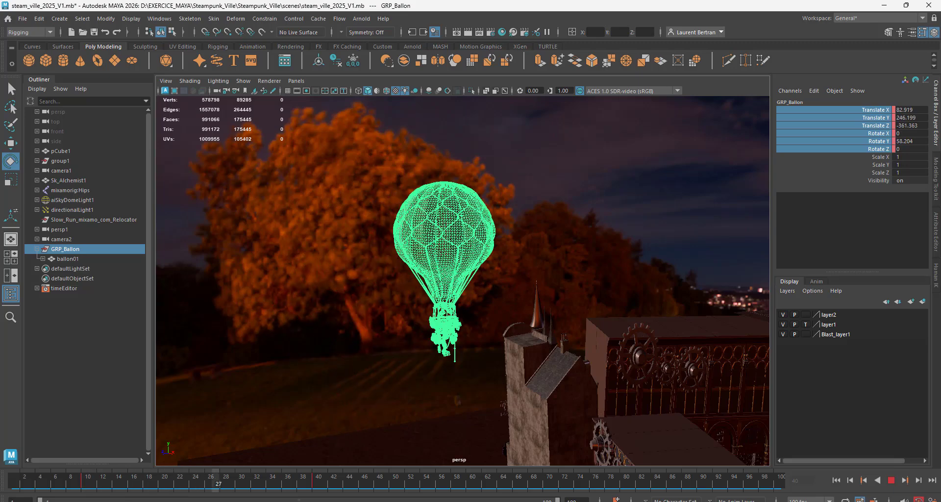
left_click_drag(296, 499, 318, 499)
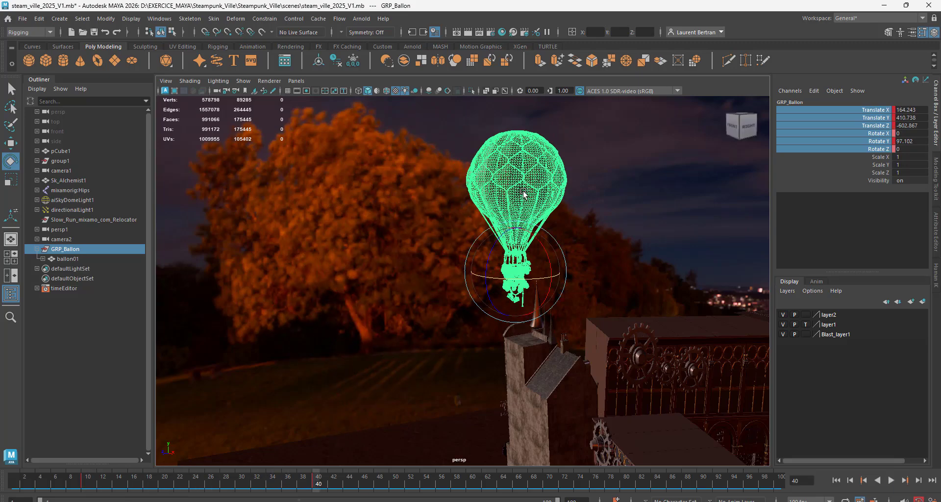
left_click_drag(510, 253, 520, 245)
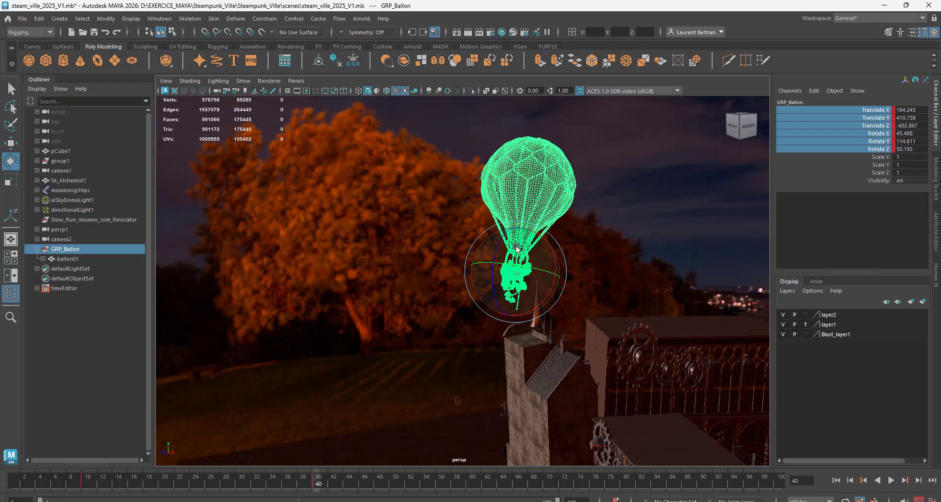
- At frame 70, rotate GRP_Ballon to about -10, 107, -8 degrees and move it high into the sky to about X -422, Y 1271, Z -2426
mouse_move(311, 483)
left_mouse_down()
mouse_move(205, 497)
mouse_move(77, 496)
mouse_move(580, 491)
mouse_move(549, 490)
left_mouse_up()
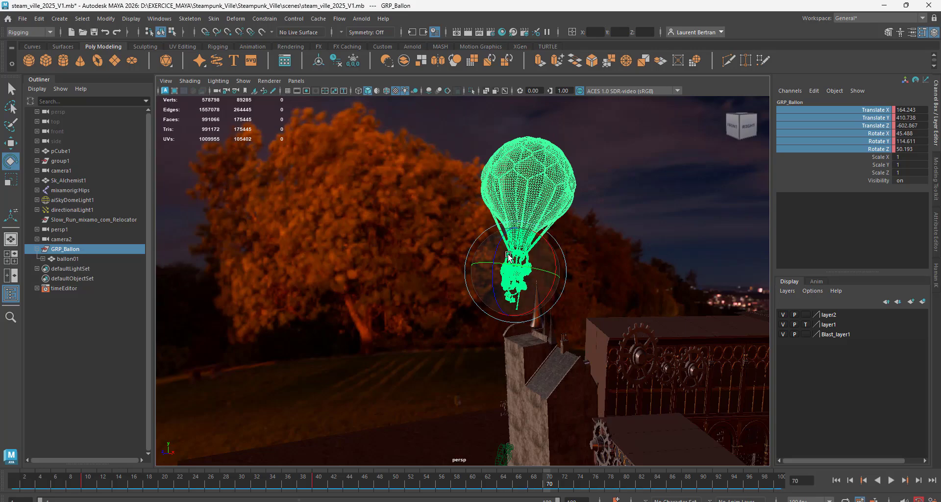
left_click_drag(503, 246, 496, 260)
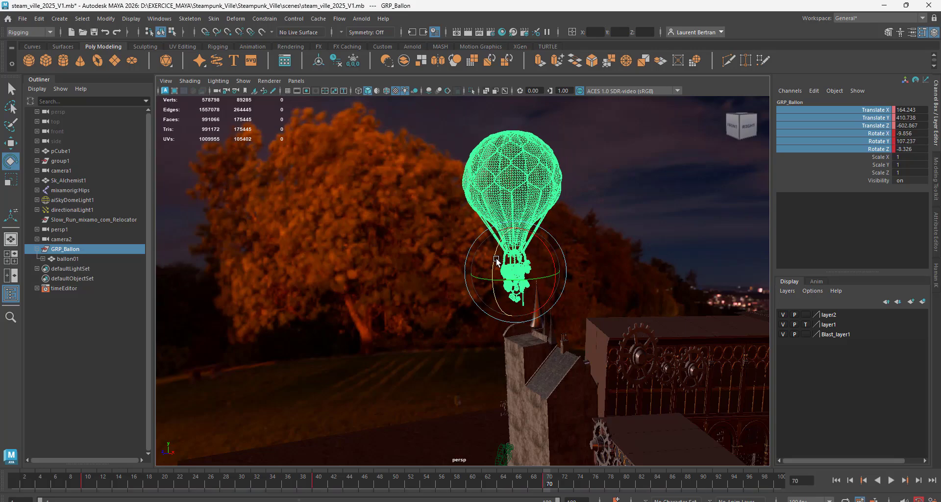
left_click_drag(596, 352, 531, 416, "alt")
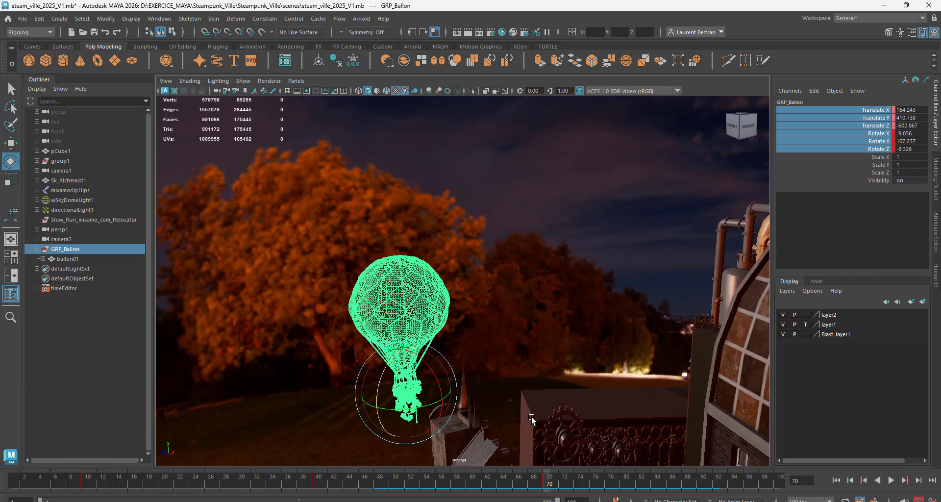
key("w")
left_click_drag(431, 365, 620, 110)
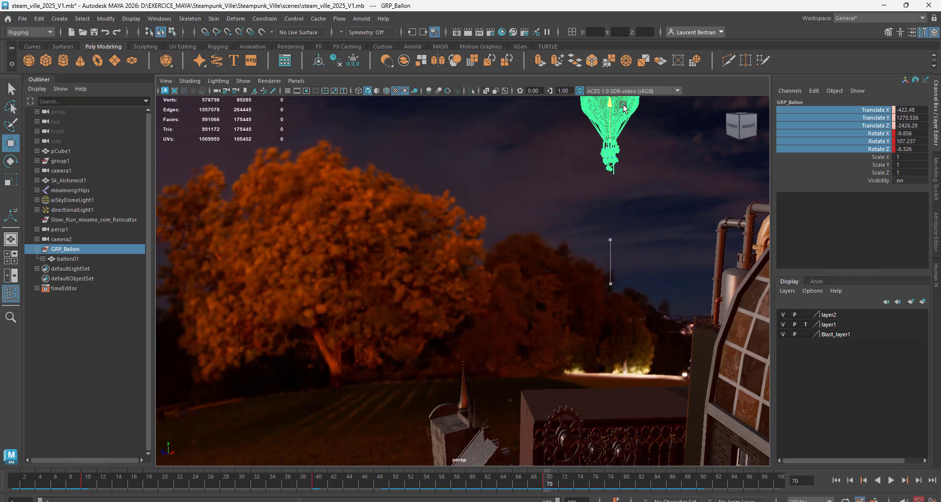
- Review the balloon's flight by scrubbing and playing the animation, ending at frame 1
left_click_drag(553, 485, 172, 484)
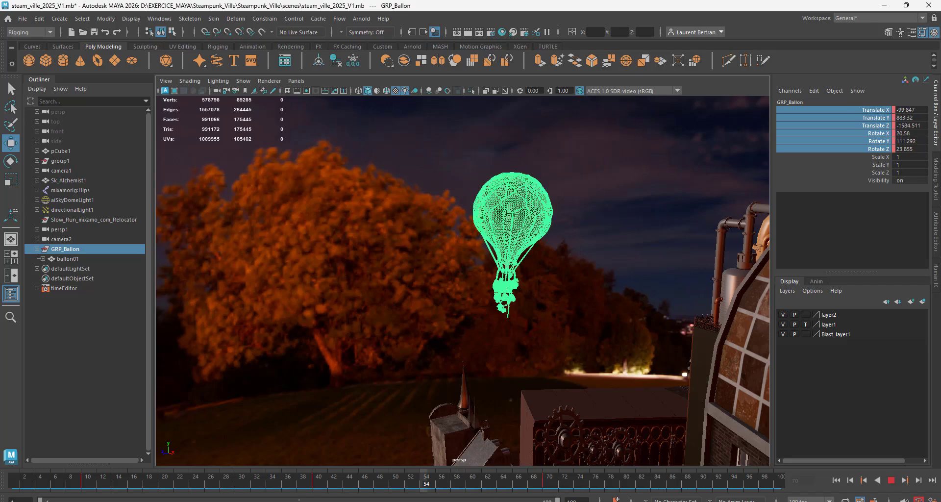
middle_click_drag(443, 426, 637, 265, "alt")
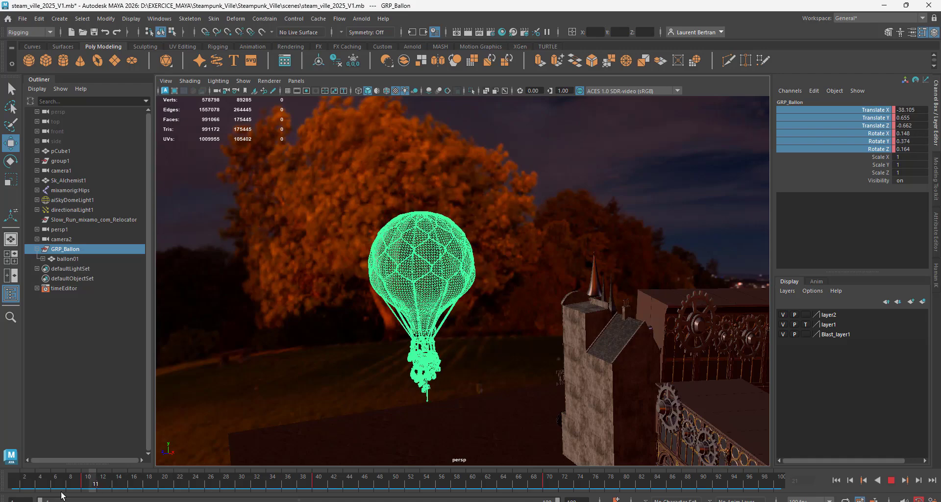
key("alt+v")
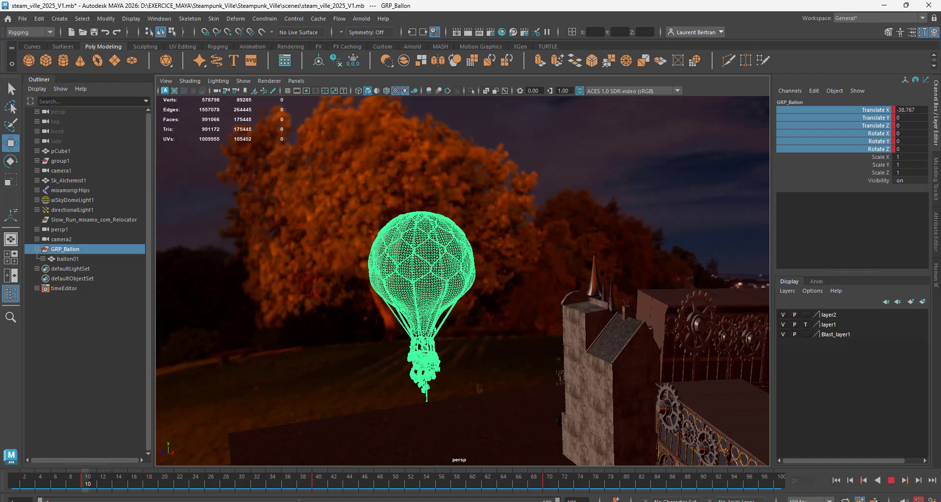
key("alt+v")
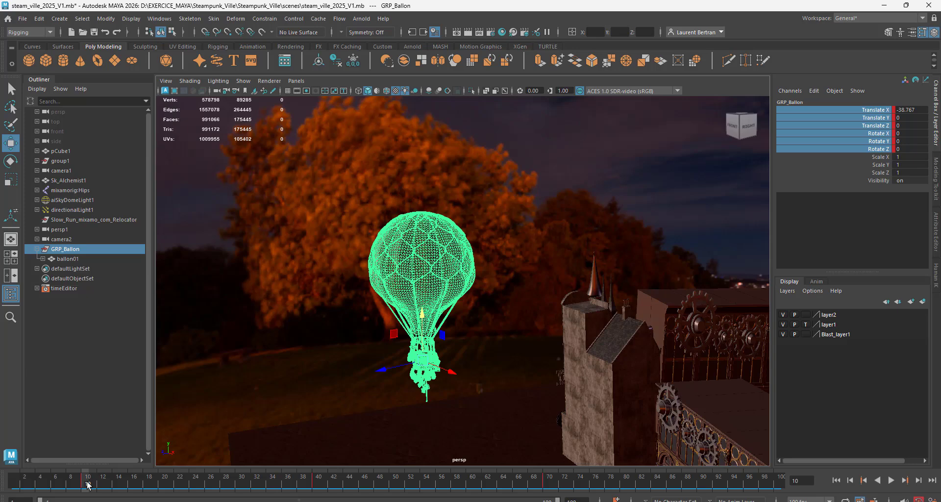
key("alt")
left_click_drag(86, 482, 7, 485)
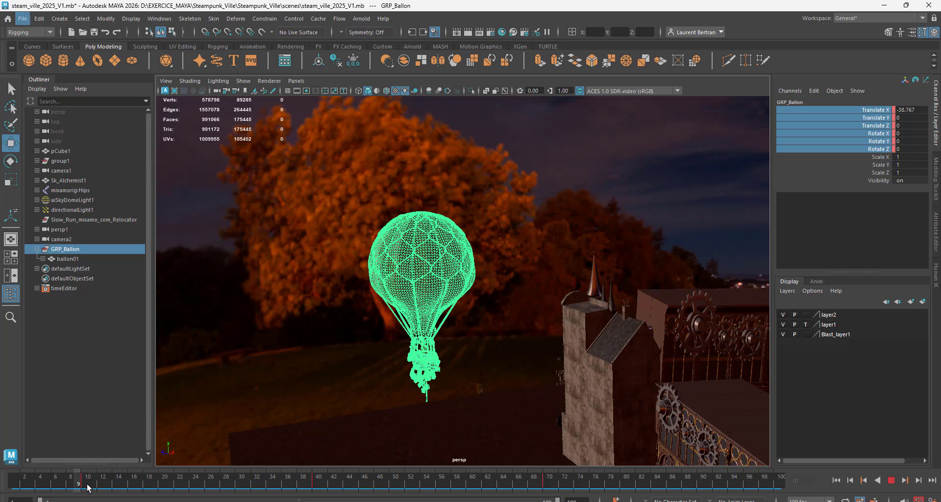
key("alt+v")
left_click(7, 486)
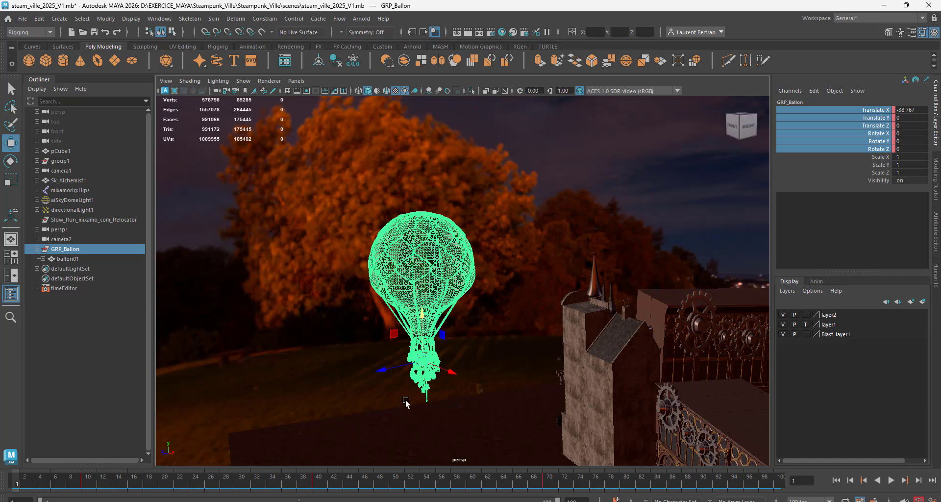
- Switch to the Modeling command set, float the Deform commands beside the balloon, and open the Lattice options
left_click_drag(341, 405, 328, 406, "alt")
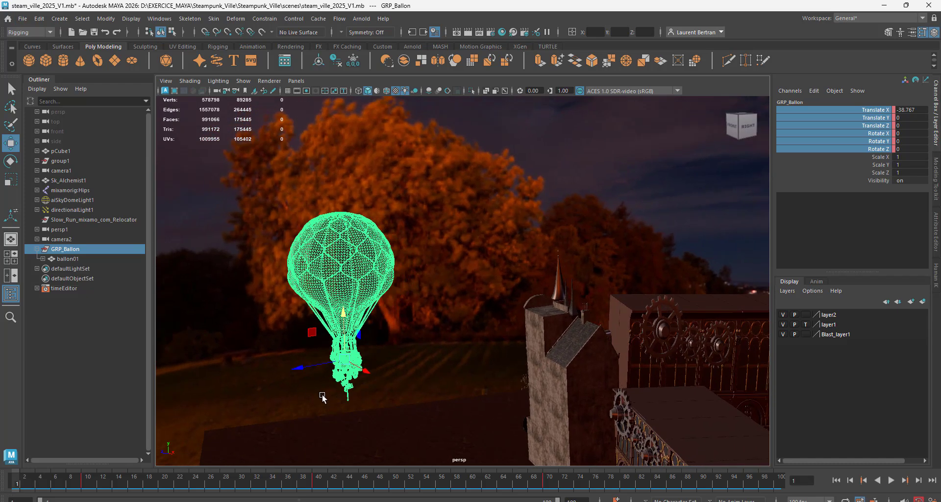
left_click(40, 33)
left_click(37, 43)
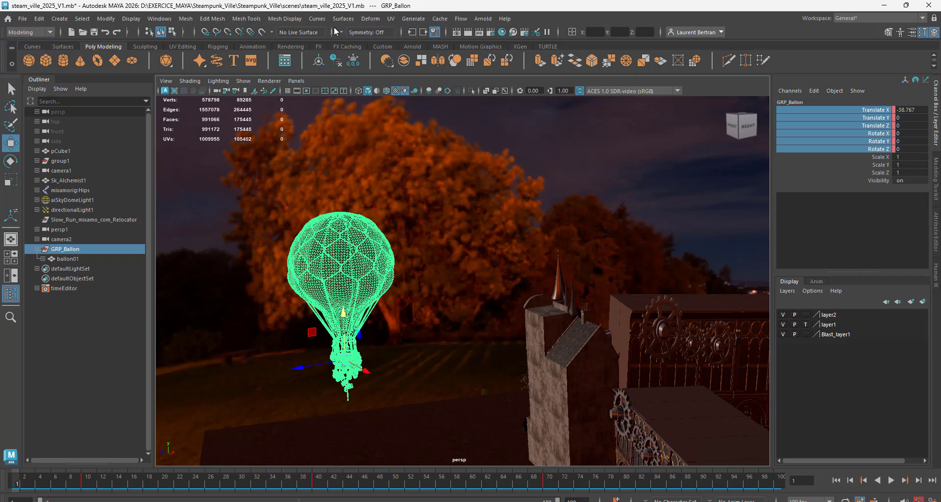
left_click(375, 20)
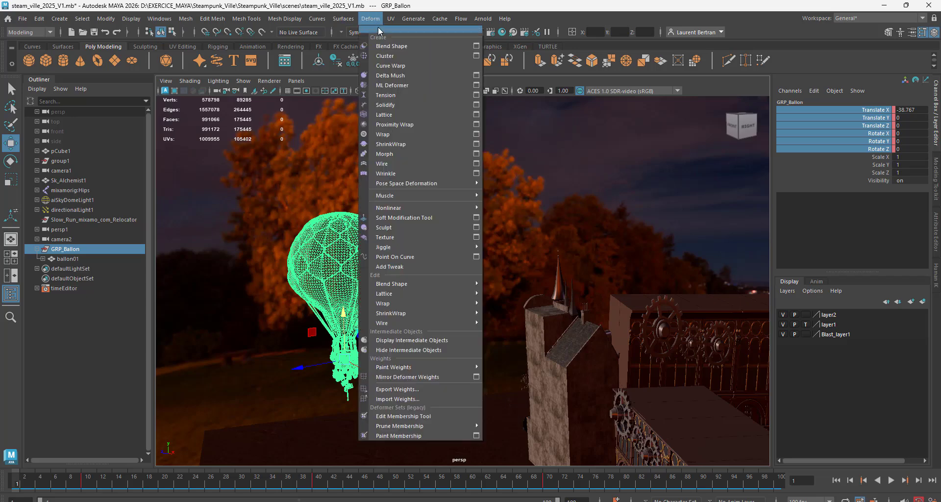
left_click(380, 28)
left_click_drag(392, 23, 534, 55)
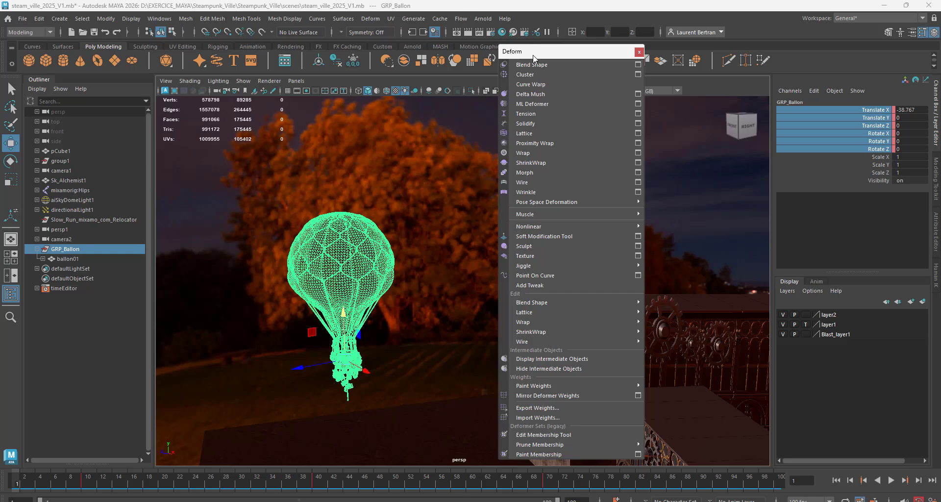
mouse_move(554, 226)
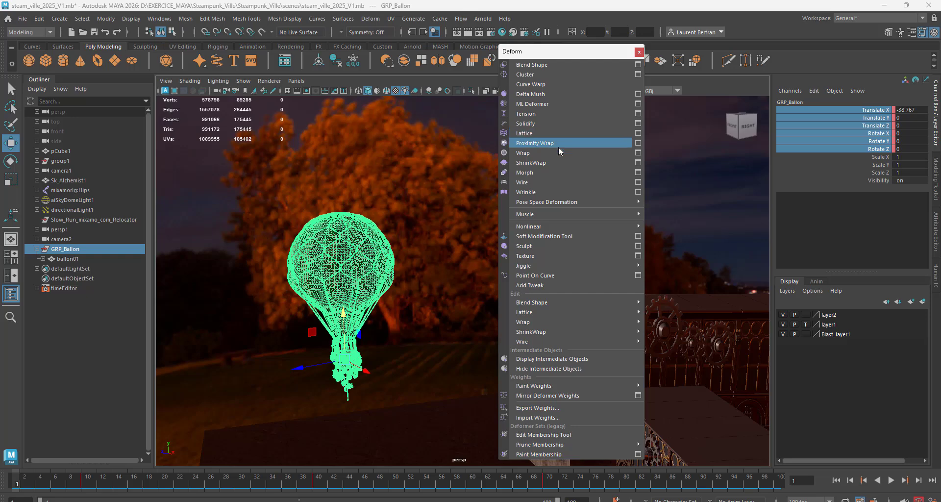
left_click(638, 133)
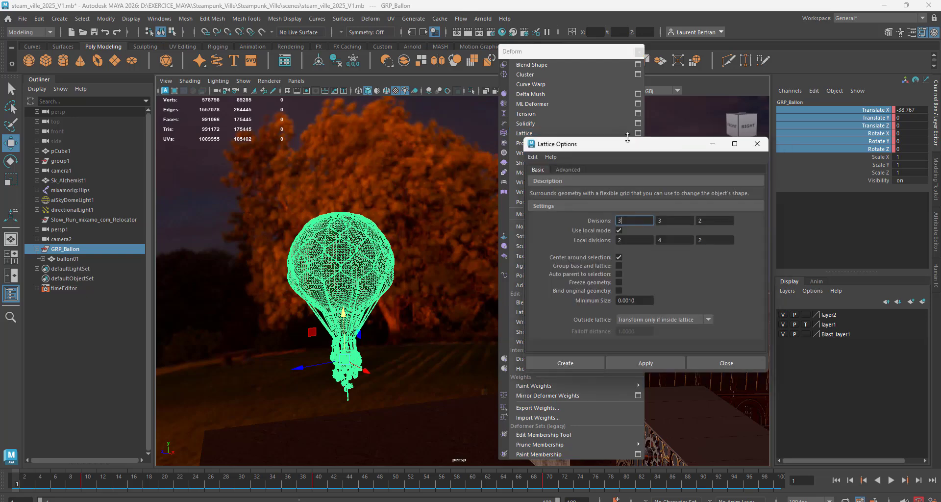
left_click_drag(613, 138, 523, 133)
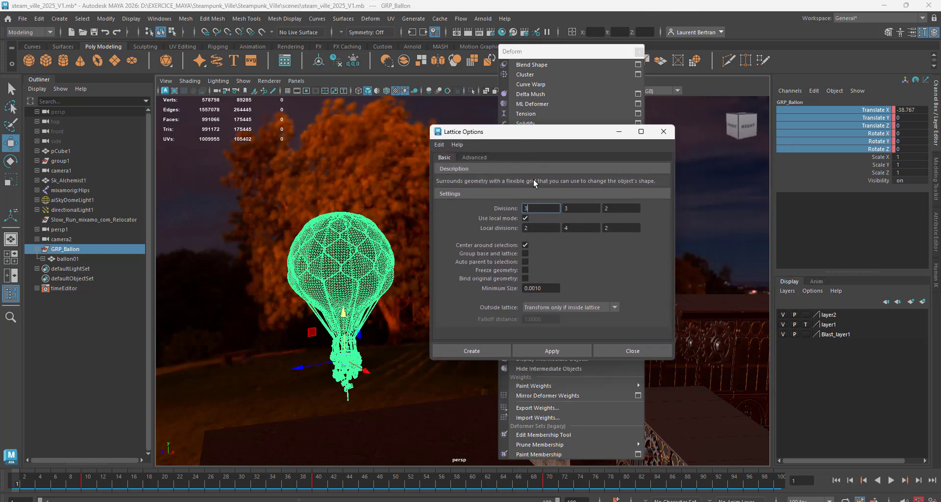
- Try a lattice with 3, 3 and 2 divisions around the whole GRP_Ballon and undo it
left_click(537, 351)
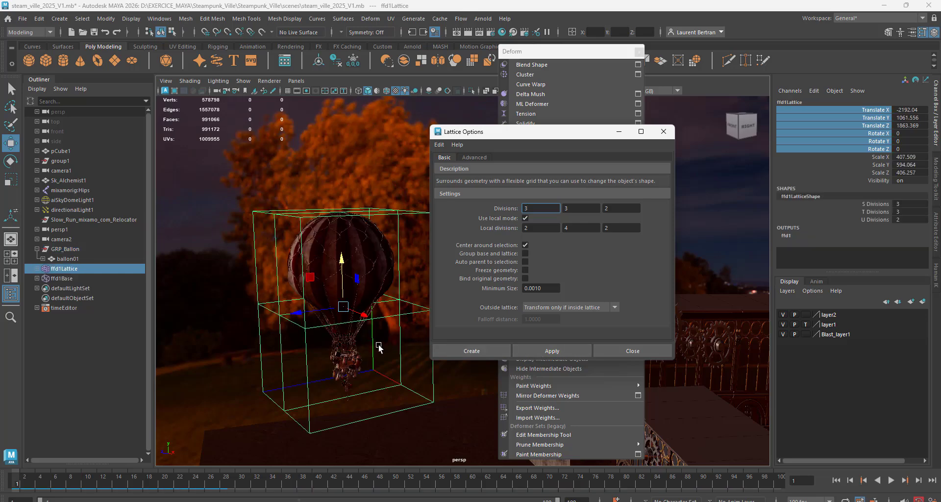
middle_click_drag(372, 351, 351, 335, "alt")
left_click_drag(351, 335, 318, 328, "alt")
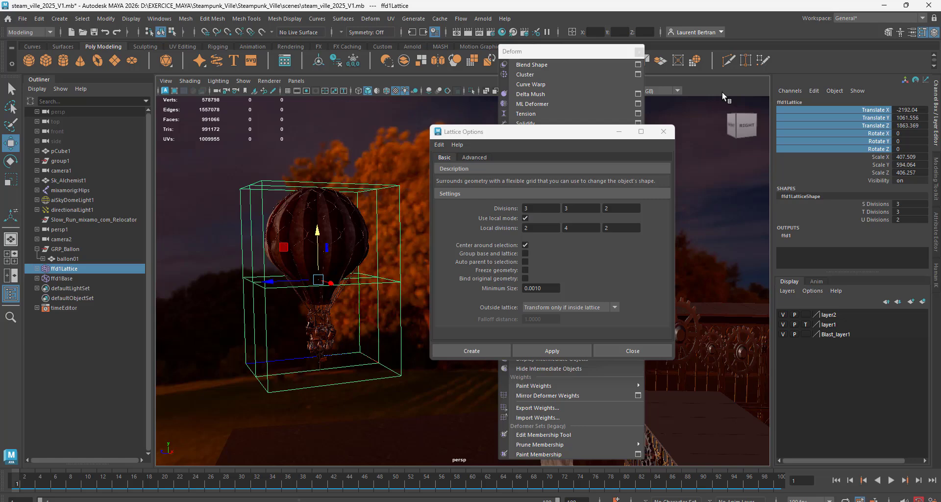
key("ctrl+z")
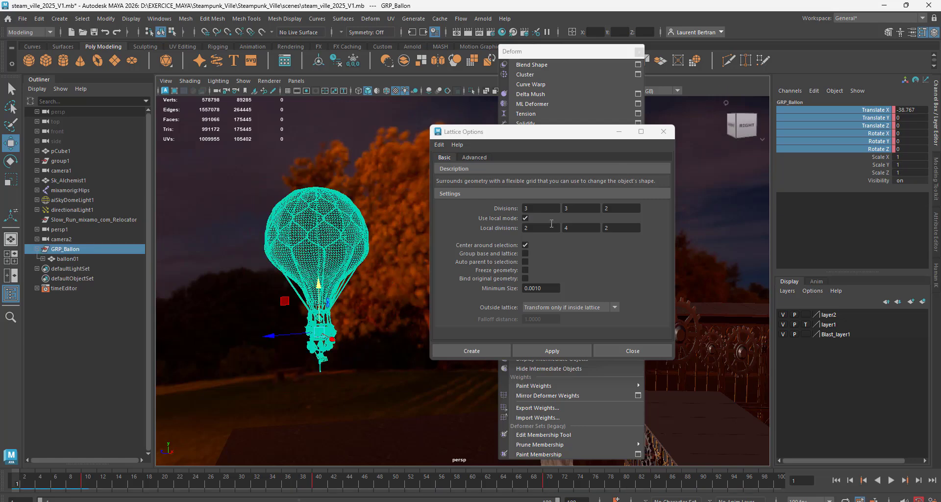
- Select only the faces of ballon01's envelope and ropes above the basket
left_click(337, 251)
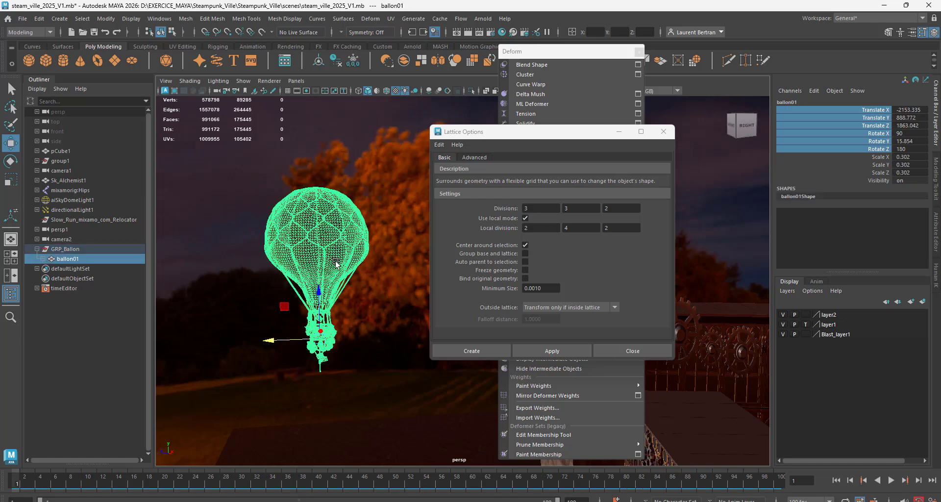
key("F8")
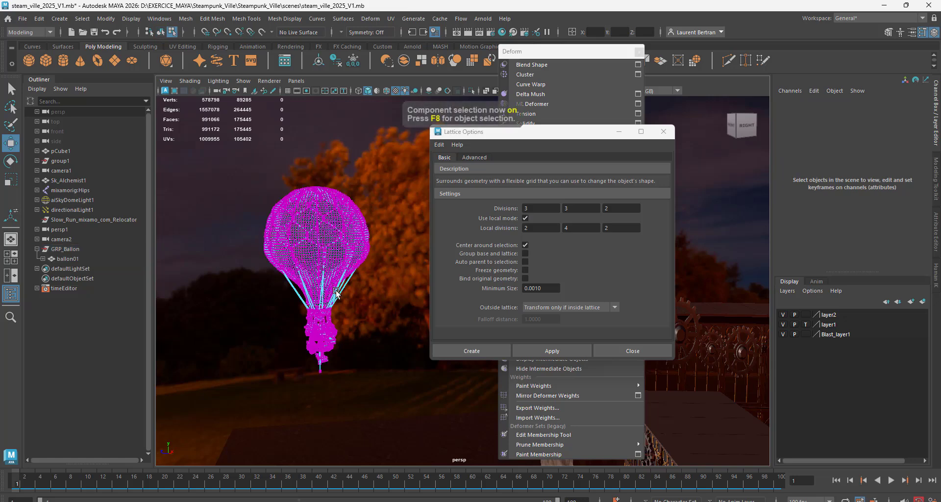
left_click_drag(356, 324, 334, 326, "alt")
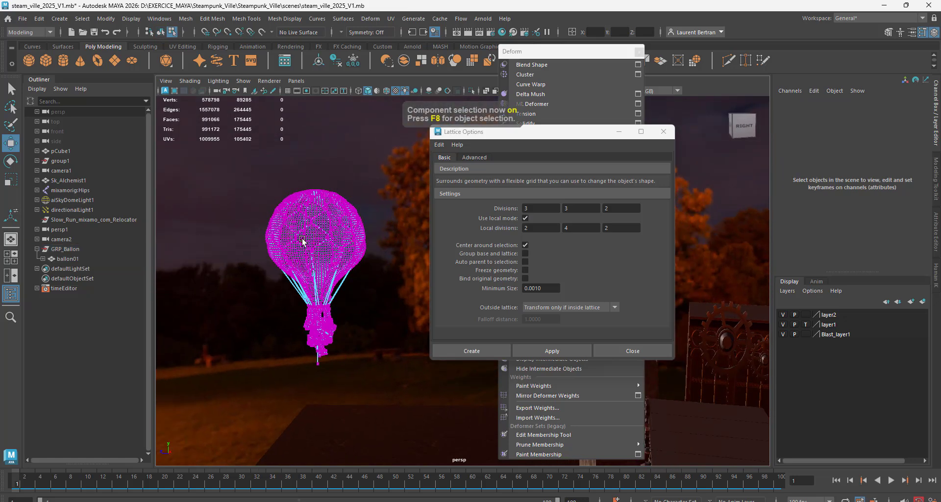
right_click_drag(307, 237, 297, 267)
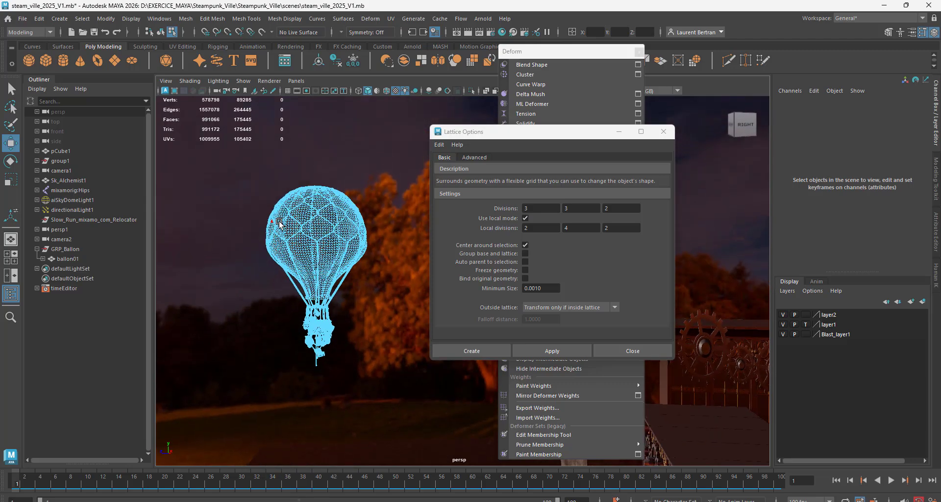
right_click_drag(284, 236, 356, 257, "alt")
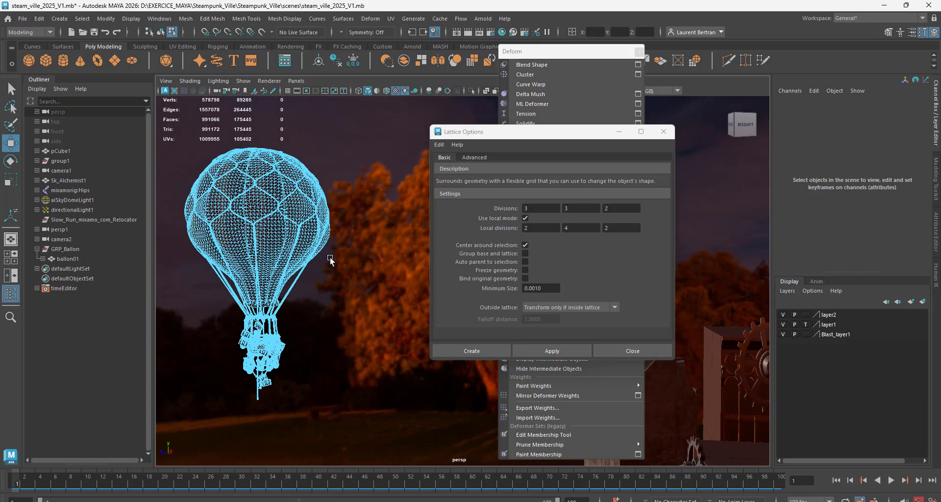
middle_click_drag(330, 257, 381, 268, "alt")
left_click_drag(359, 277, 356, 273, "alt")
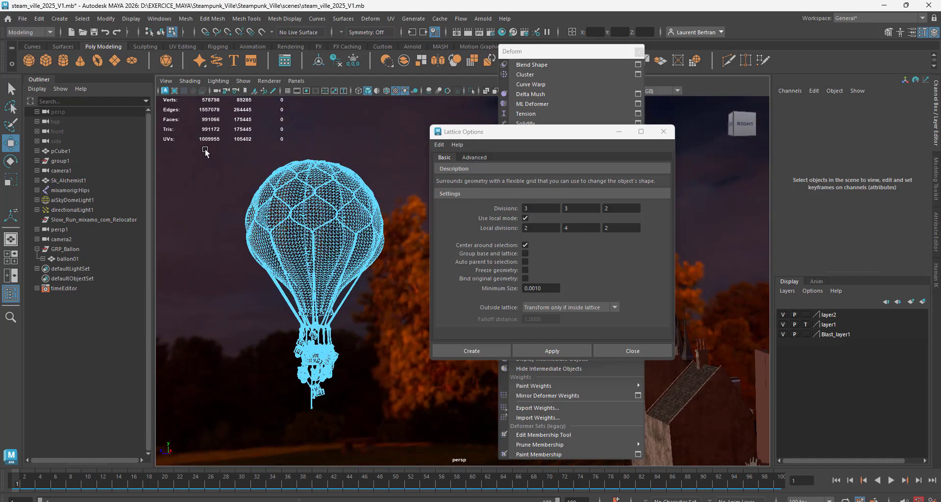
left_click_drag(206, 149, 416, 321)
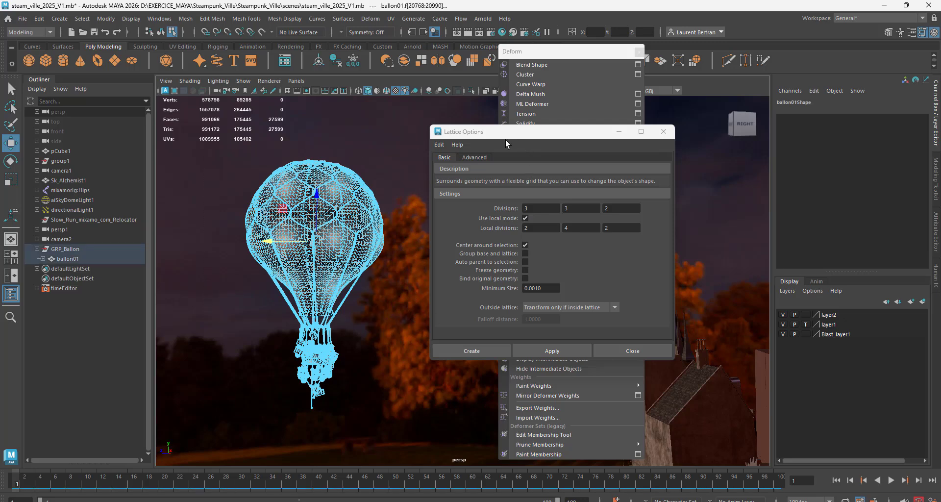
- Try a lattice with 3, 3 and 2 divisions around the selected envelope faces and undo it
left_click(525, 352)
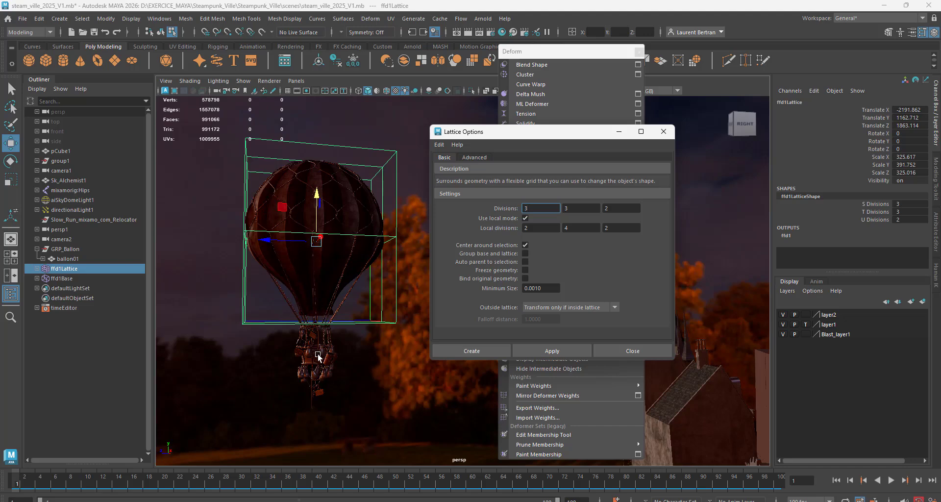
left_click_drag(319, 362, 331, 392, "alt")
mouse_move(305, 339)
left_mouse_down("alt")
mouse_move(335, 351)
mouse_move(312, 361)
mouse_move(316, 347)
left_mouse_up("alt")
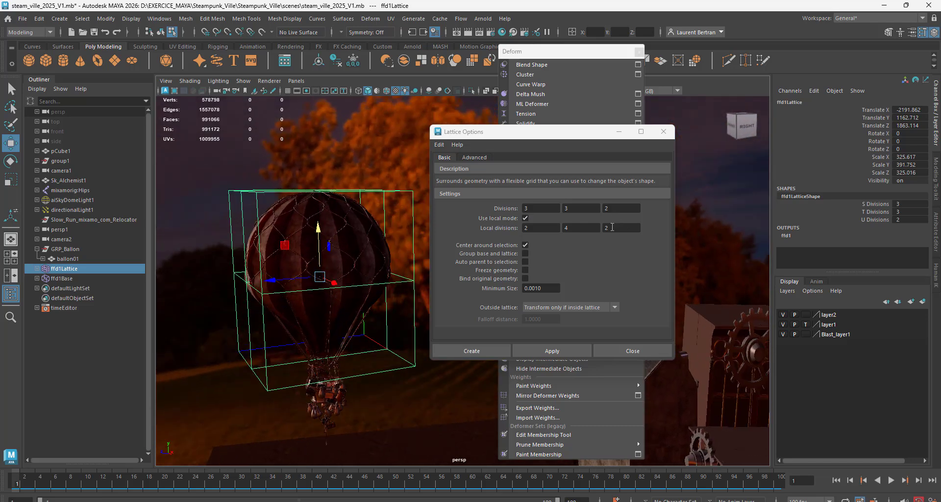
key("ctrl+z")
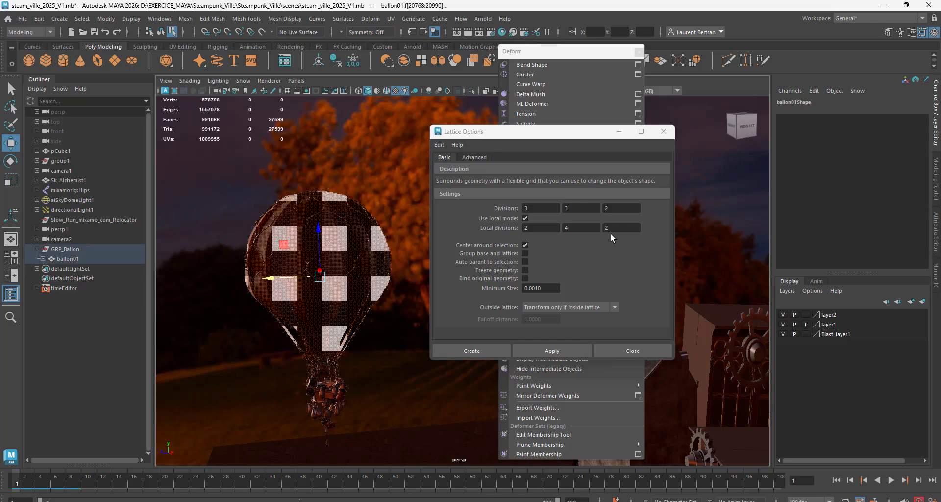
- Set the lattice's third division to 3 and apply the 3 × 3 × 3 lattice to the selected envelope faces
double_click(618, 209)
type("3")
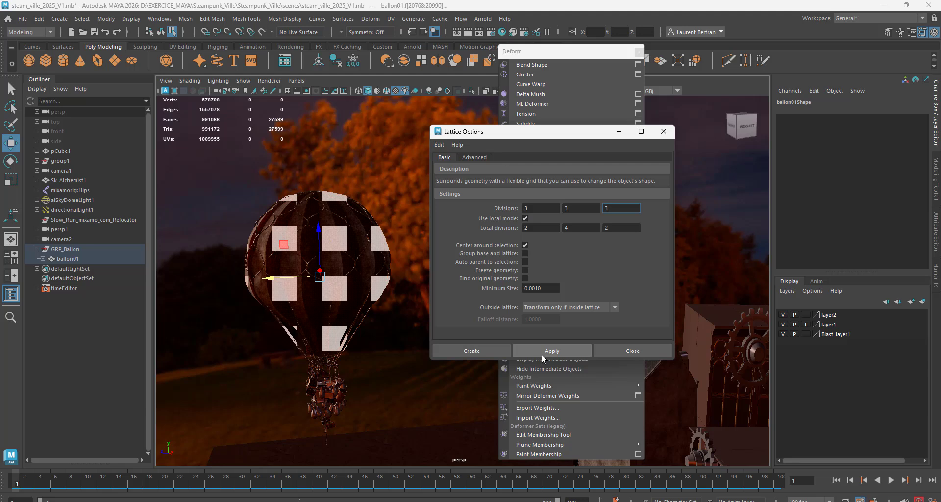
left_click(542, 354)
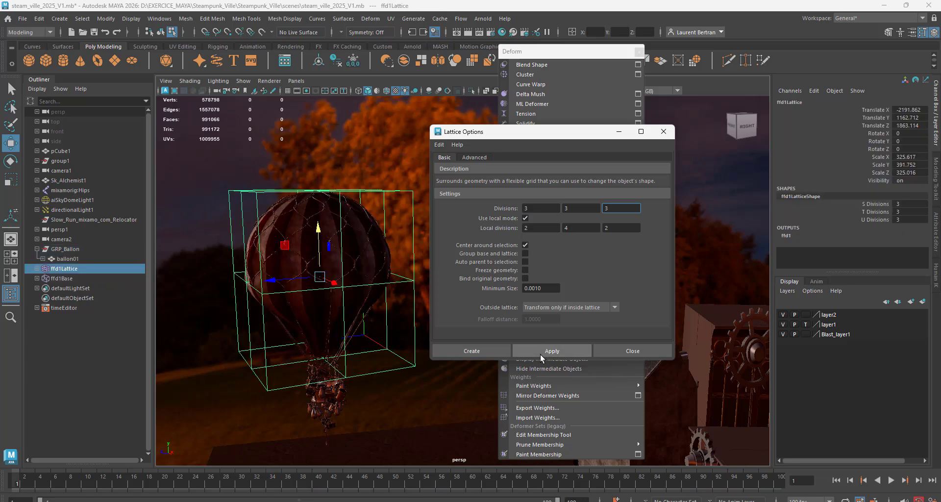
- Inspect the lattice box around the balloon's envelope and close the lattice options
mouse_move(388, 351)
left_mouse_down("alt")
mouse_move(369, 336)
mouse_move(380, 338)
left_mouse_up("alt")
left_click_drag(494, 140, 557, 142)
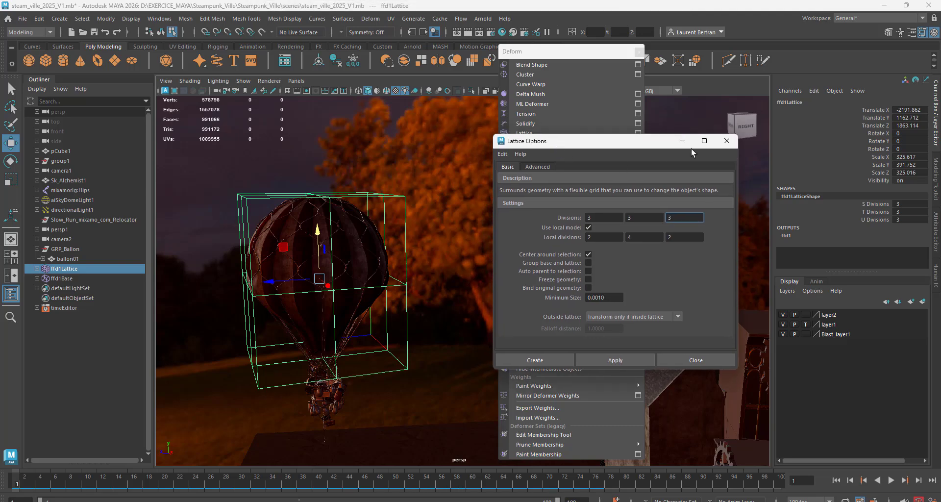
left_click(727, 134)
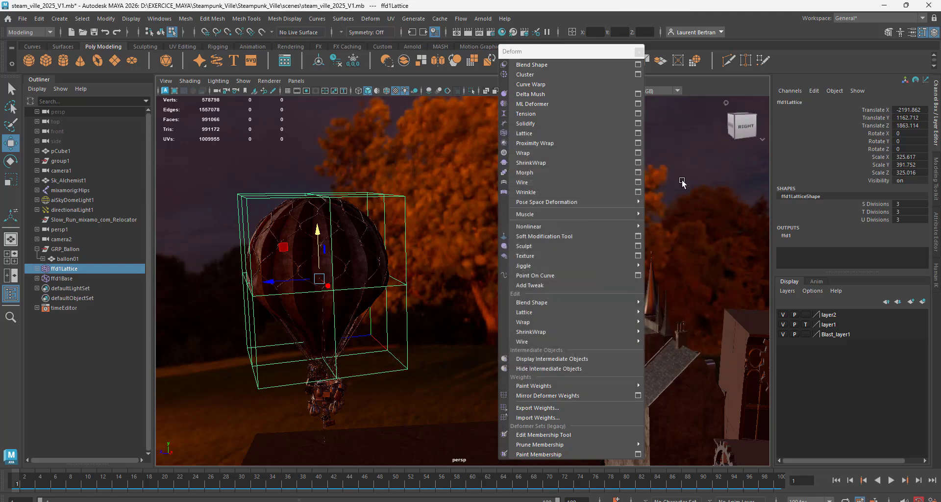
- Parent ffd1Lattice and ffd1Base under GRP_Ballon and check them along the group's animation
left_click(64, 278)
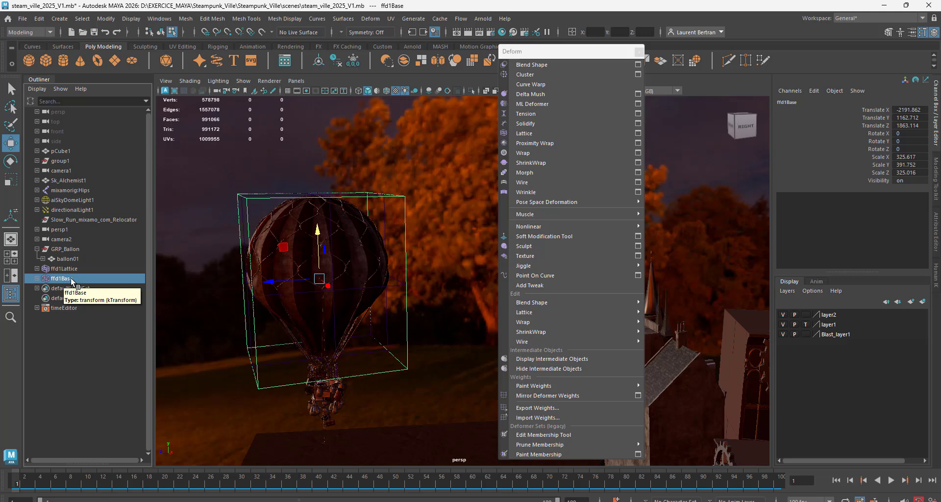
left_click(63, 270)
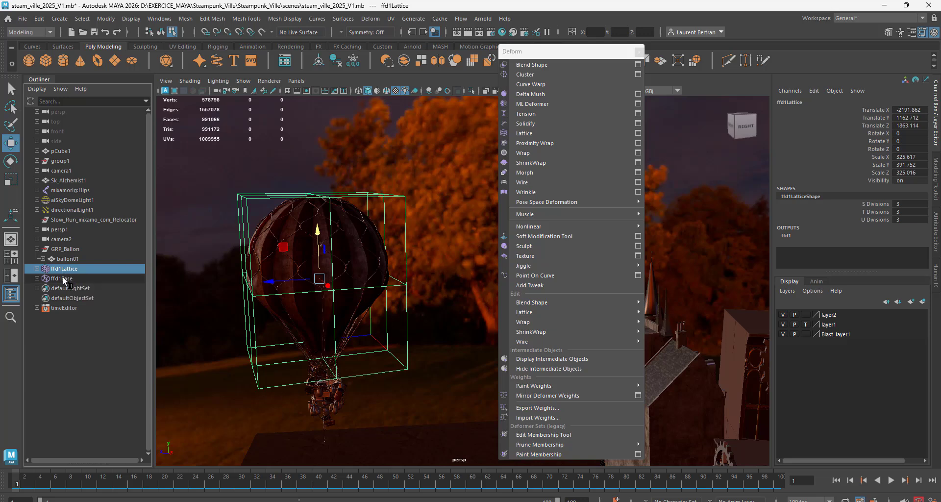
left_click(63, 277, "ctrl")
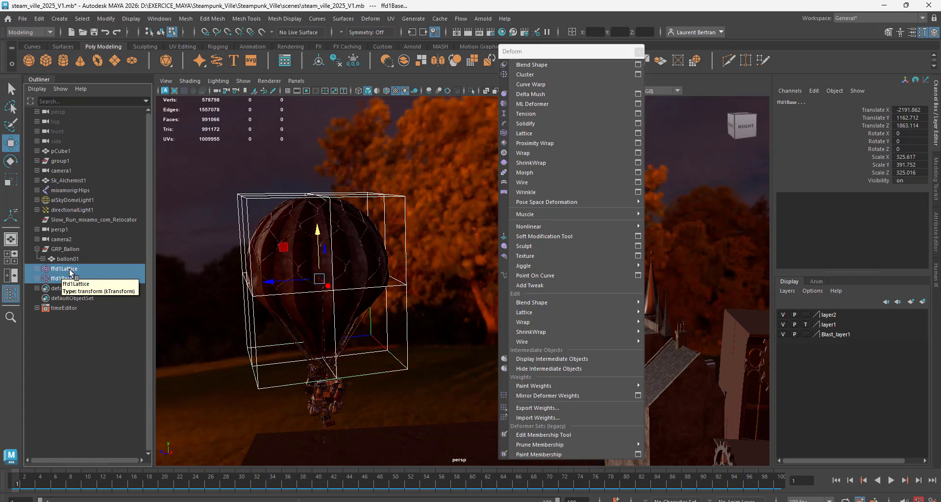
left_click_drag(70, 273, 71, 259)
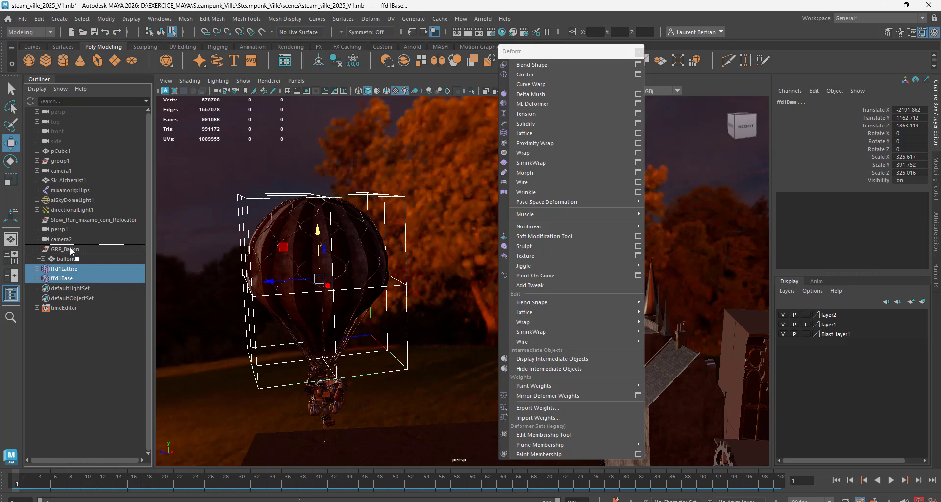
left_click_drag(70, 250, 70, 251)
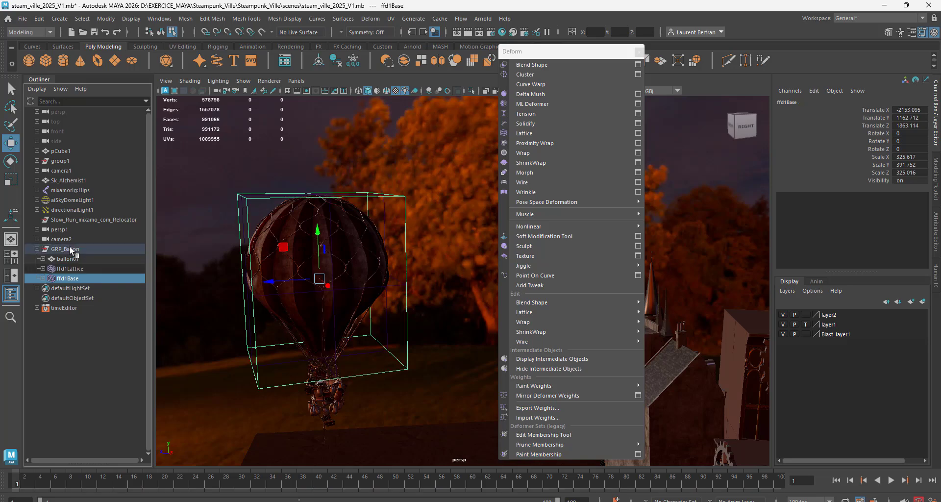
left_click(69, 250)
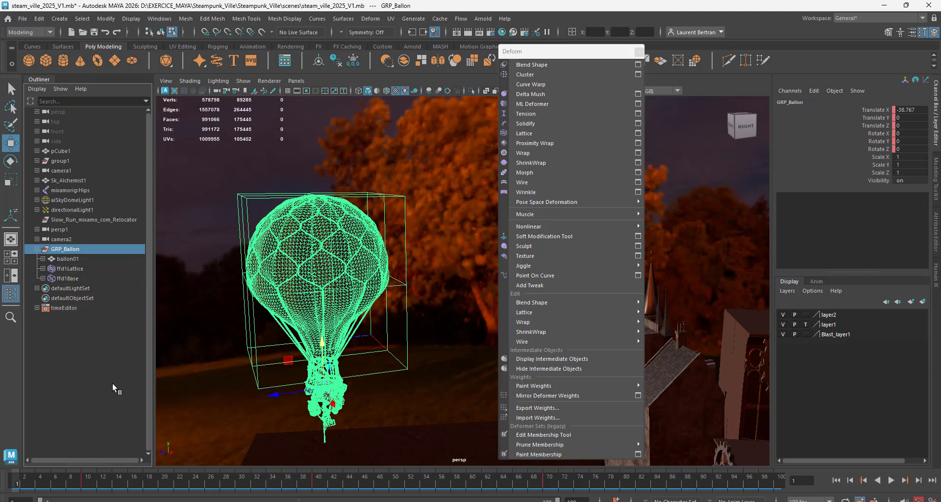
mouse_move(20, 485)
left_mouse_down()
mouse_move(231, 495)
mouse_move(17, 493)
left_mouse_up()
- Switch ffd1Lattice to lattice-point editing
left_click(69, 270)
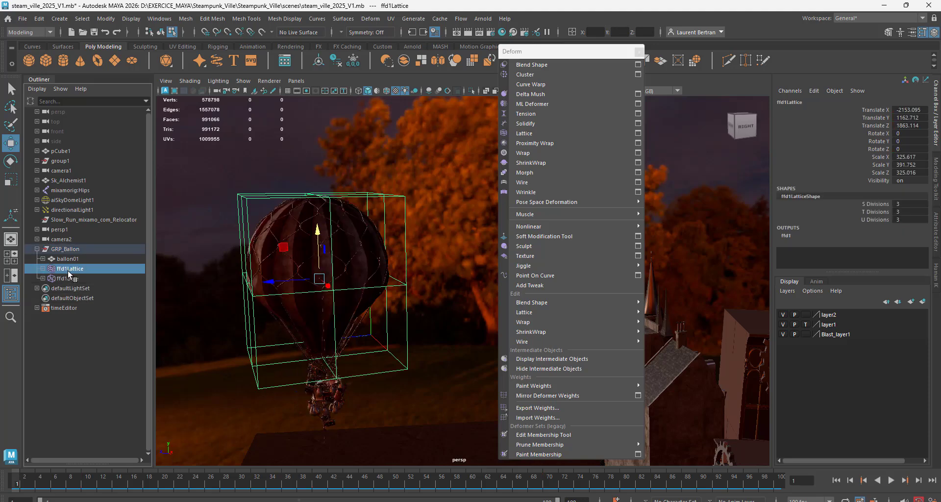
right_click_drag(293, 197, 288, 168)
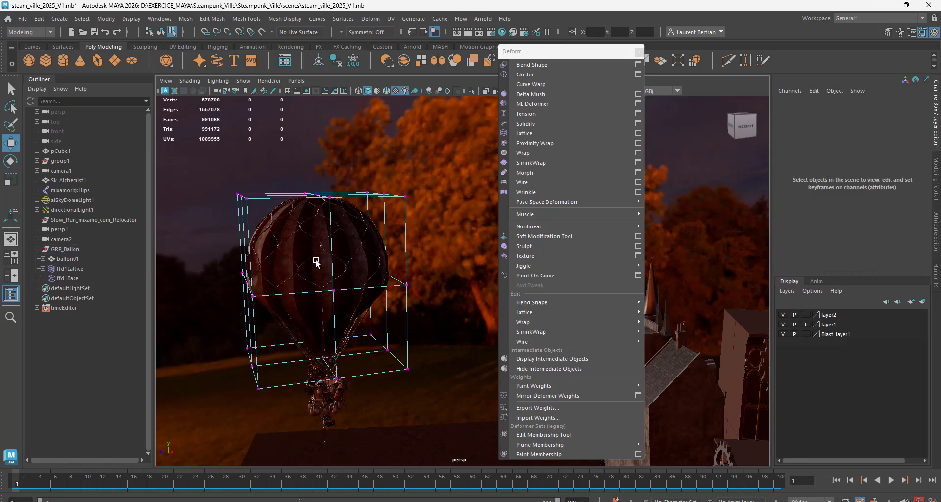
left_click_drag(315, 260, 310, 272, "alt")
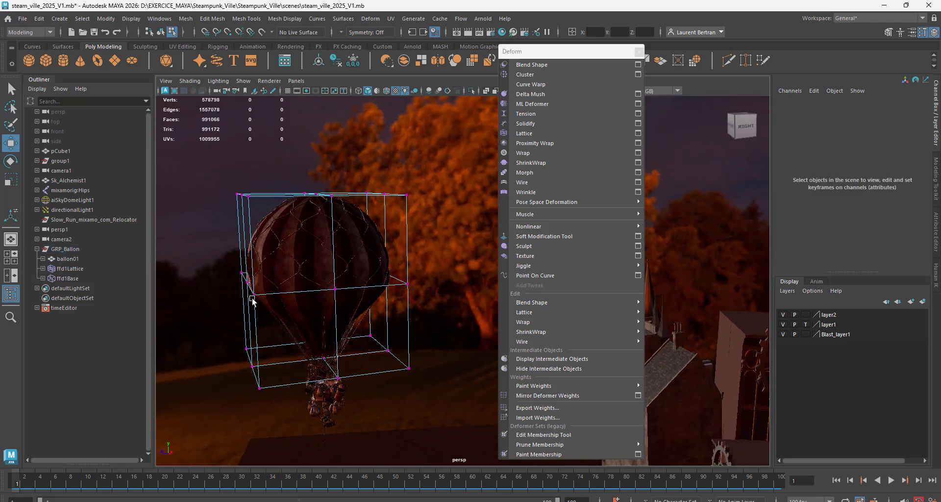
- Try pulling one middle-row corner point of ffd1Lattice inward towards the envelope and restore it
left_click_drag(247, 290, 263, 307)
left_click_drag(265, 313, 211, 355, "alt")
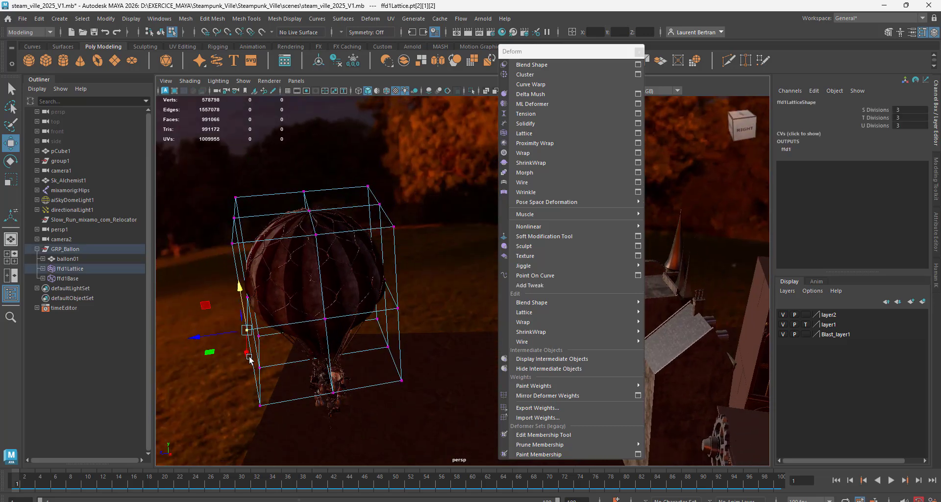
middle_click_drag(210, 357, 223, 353)
middle_click_drag(165, 377, 232, 355)
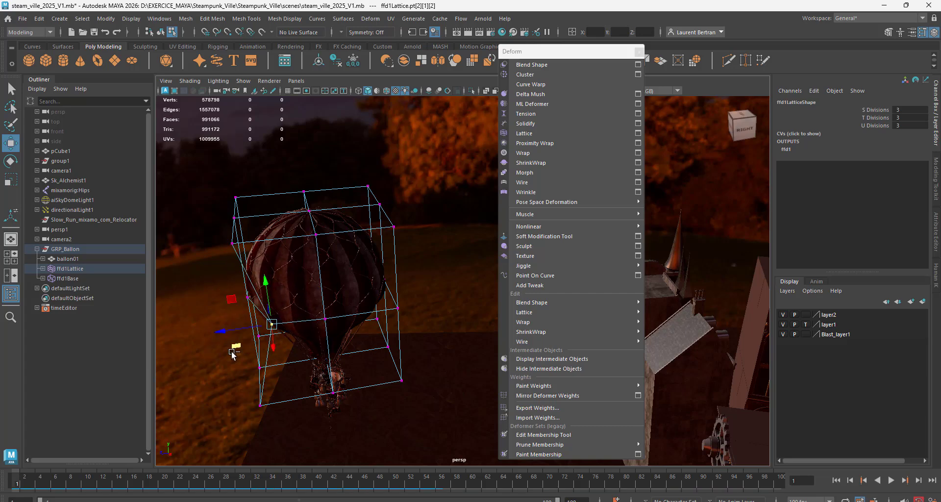
left_click_drag(286, 375, 311, 364, "alt")
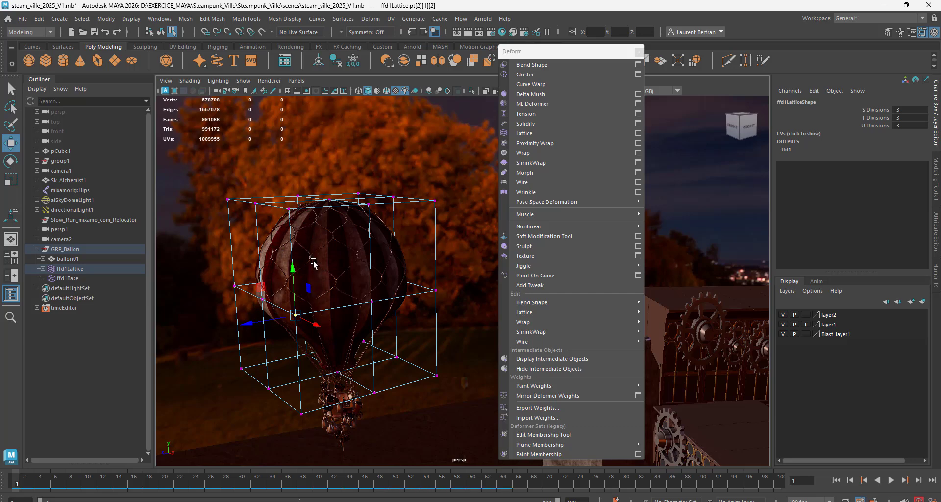
mouse_move(335, 296)
left_mouse_down("alt")
mouse_move(297, 297)
mouse_move(344, 302)
left_mouse_up("alt")
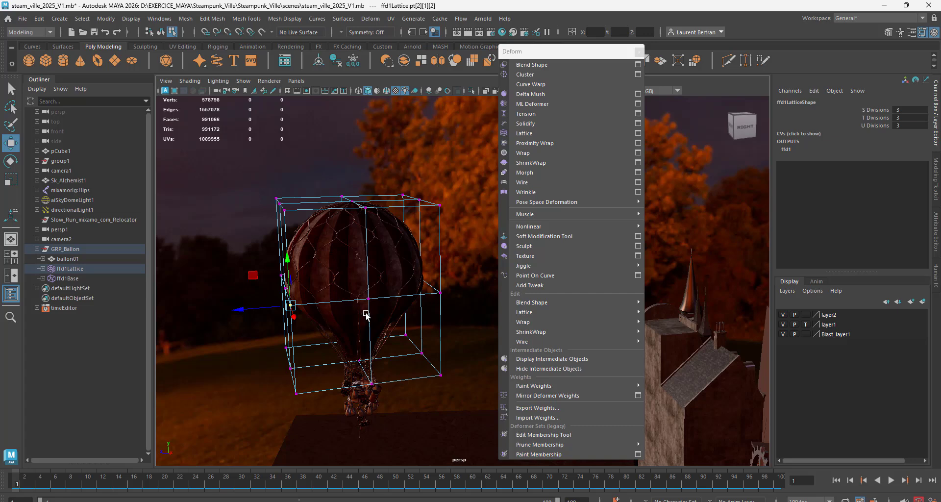
left_click_drag(366, 315, 358, 314, "alt")
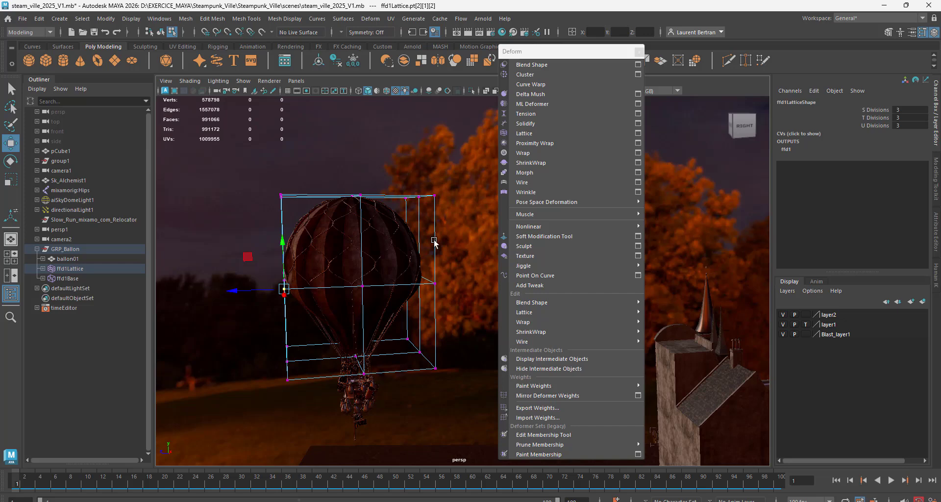
- Close the floating Deform window, select all points of ffd1Lattice and key their X, Y and Z values at frame 1
left_click_drag(551, 58, 623, 88)
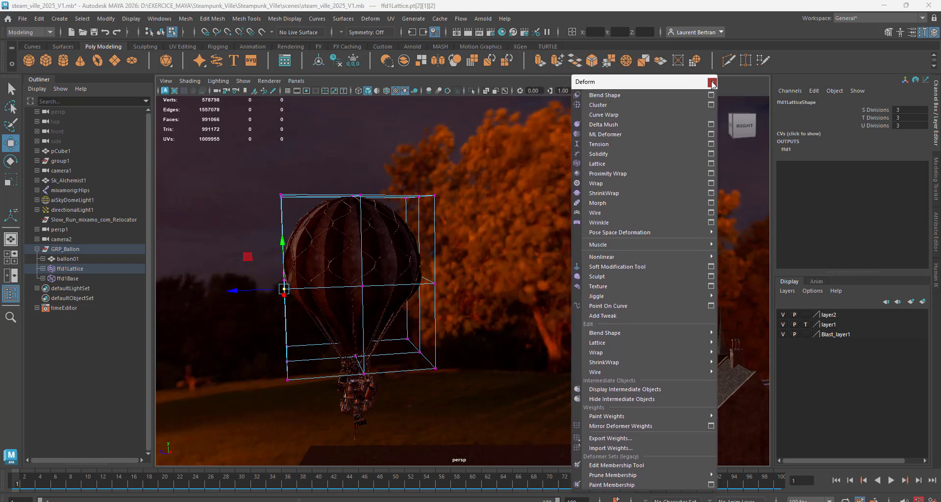
left_click(712, 80)
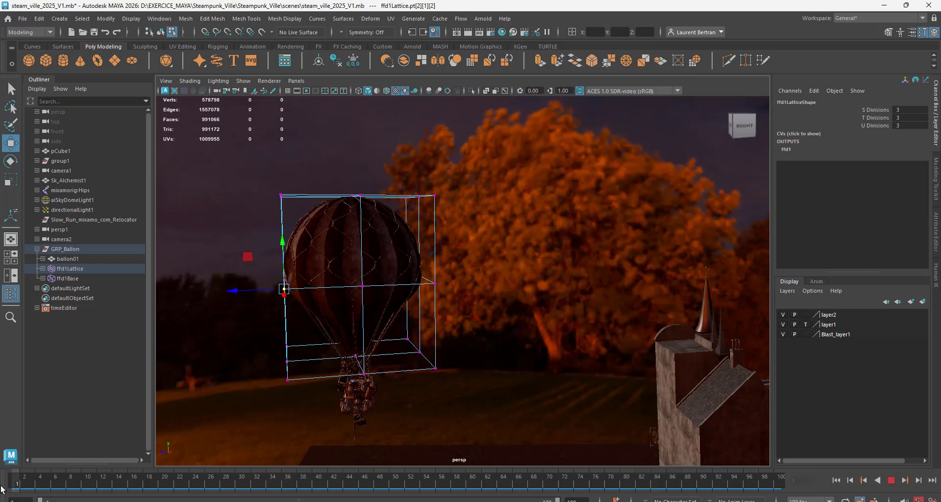
left_click_drag(291, 368, 308, 362, "alt")
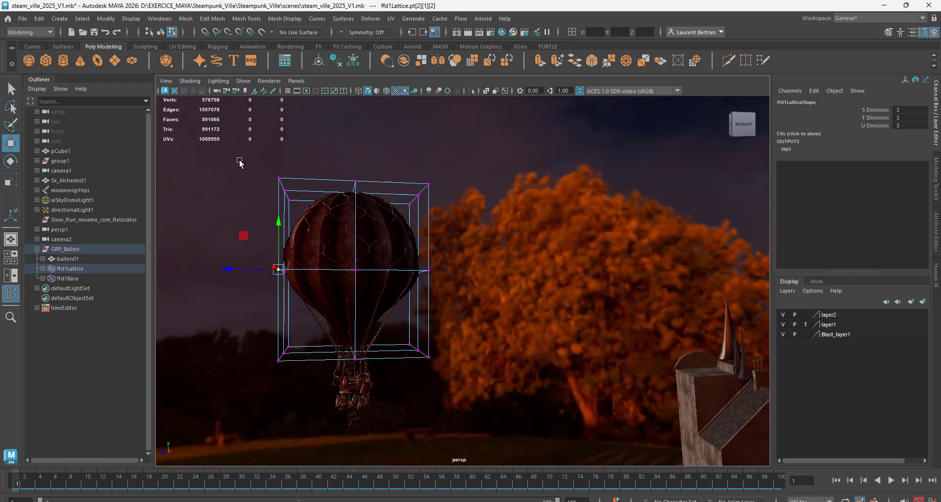
left_click_drag(239, 162, 476, 381)
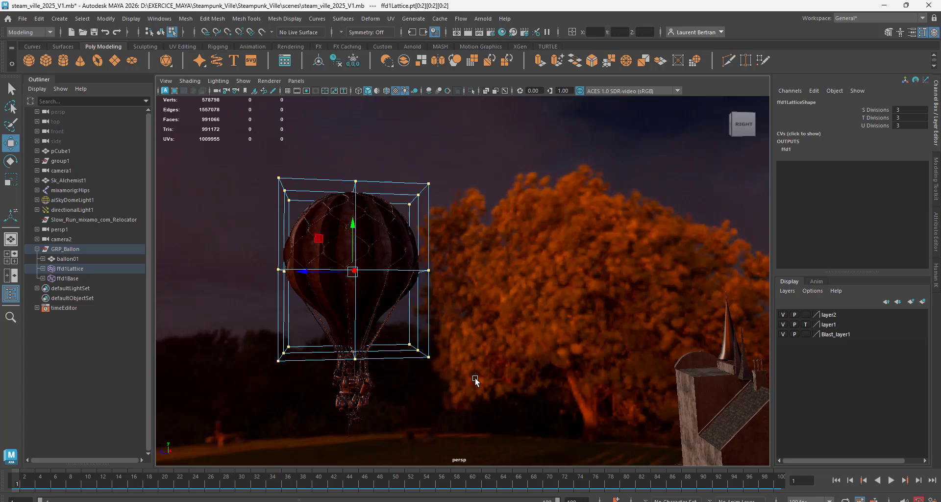
left_click(779, 134)
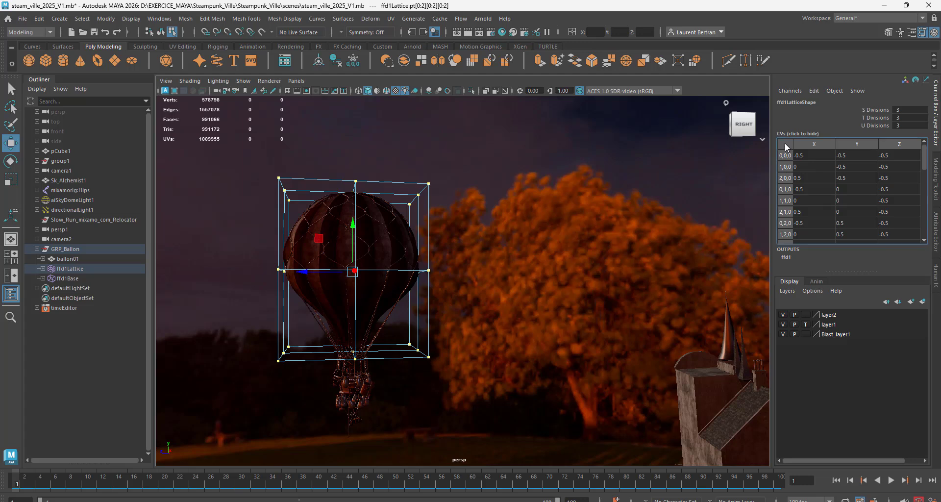
left_click(784, 143)
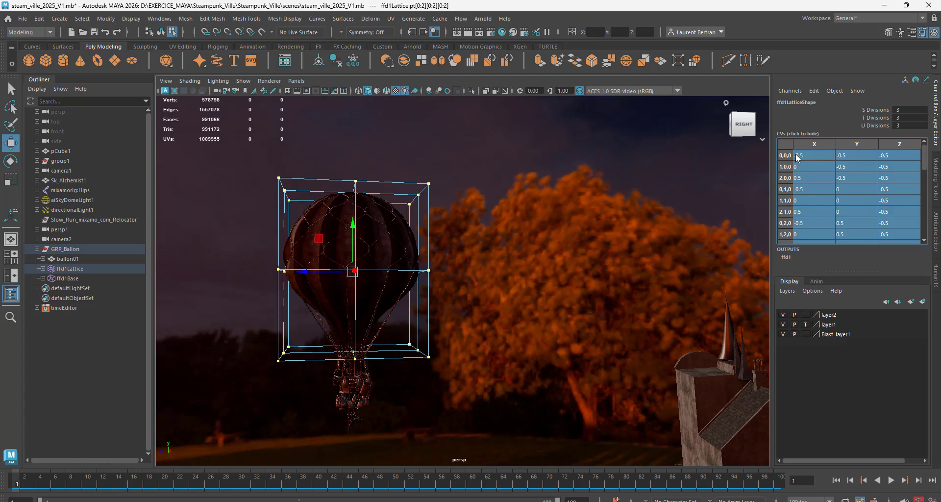
right_click(783, 140)
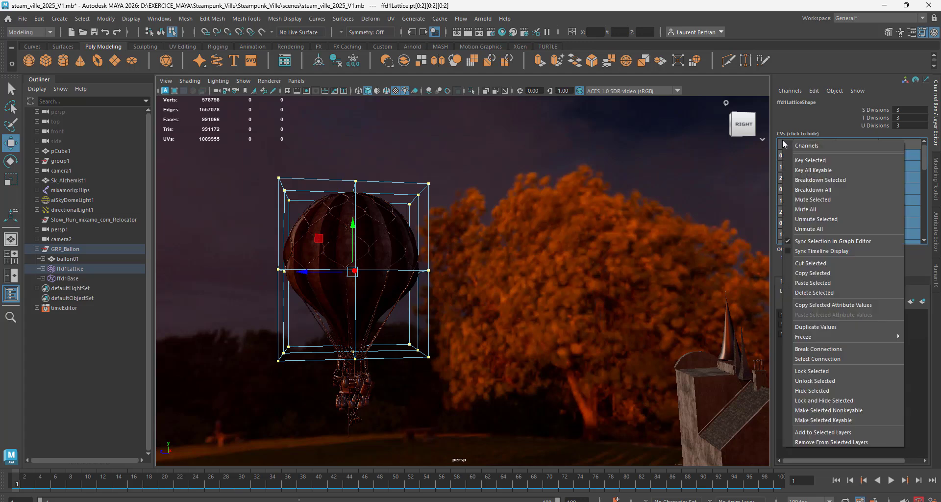
left_click(800, 161)
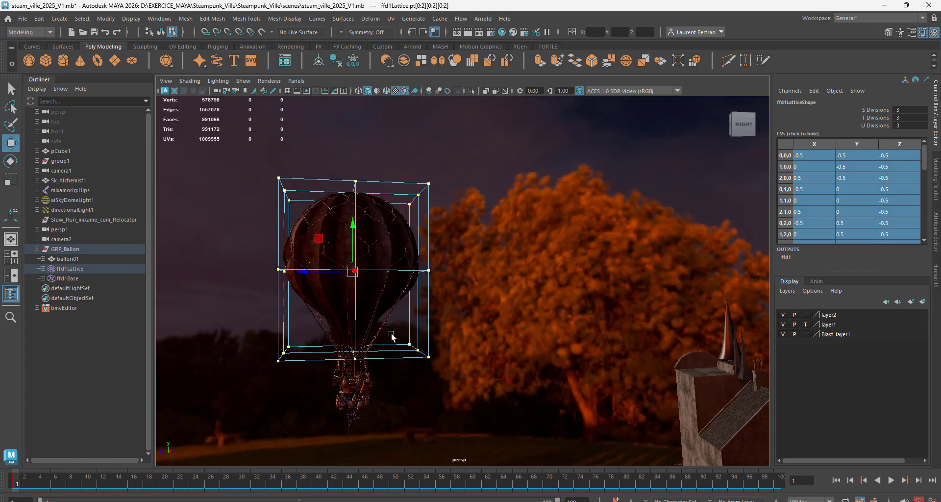
- Key the X, Y and Z values of all the undeformed lattice points at frame 40
left_click_drag(17, 482, 256, 489)
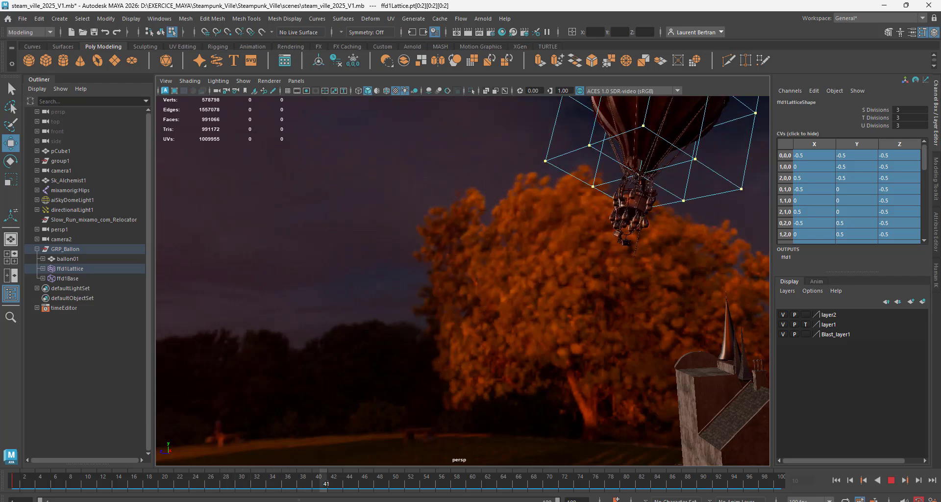
key("Escape")
key("f")
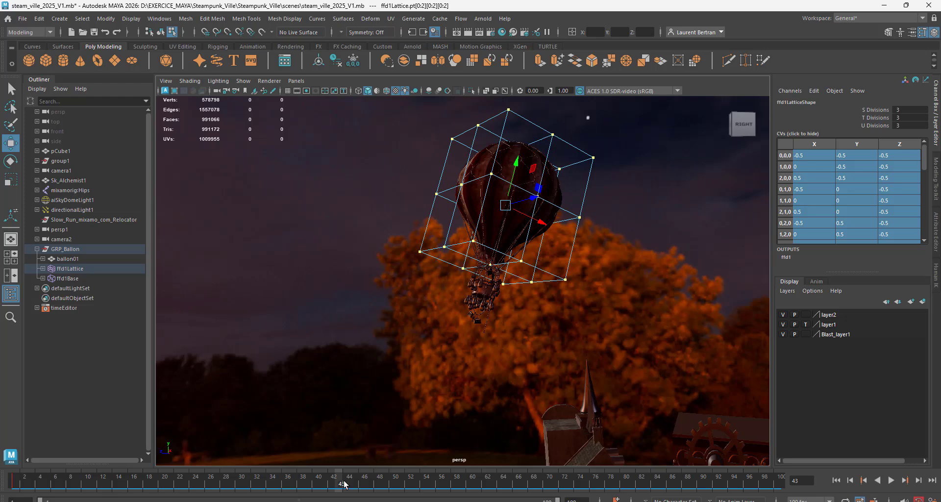
left_click_drag(342, 485, 312, 500)
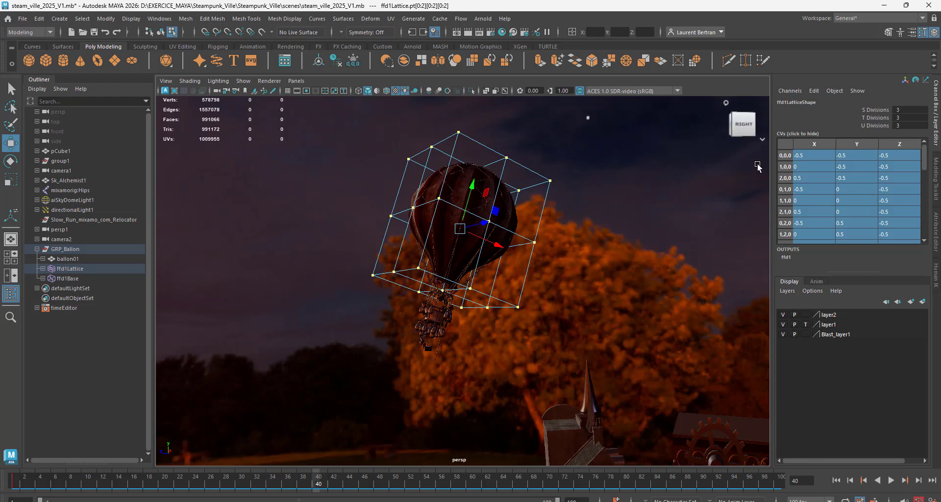
right_click(781, 144)
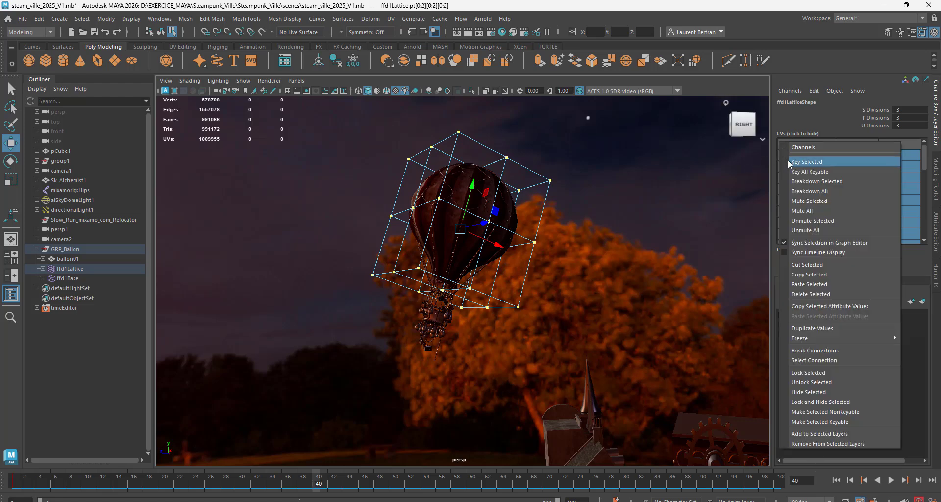
left_click(788, 160)
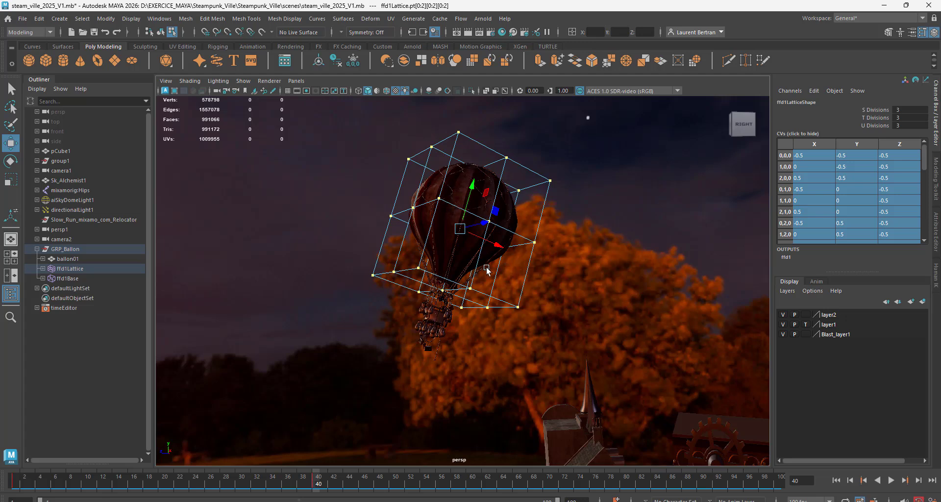
- At frame 1, scale the lattice's top row inward and its middle row to about ±0.31 in X and Z
left_click_drag(312, 479, 13, 496)
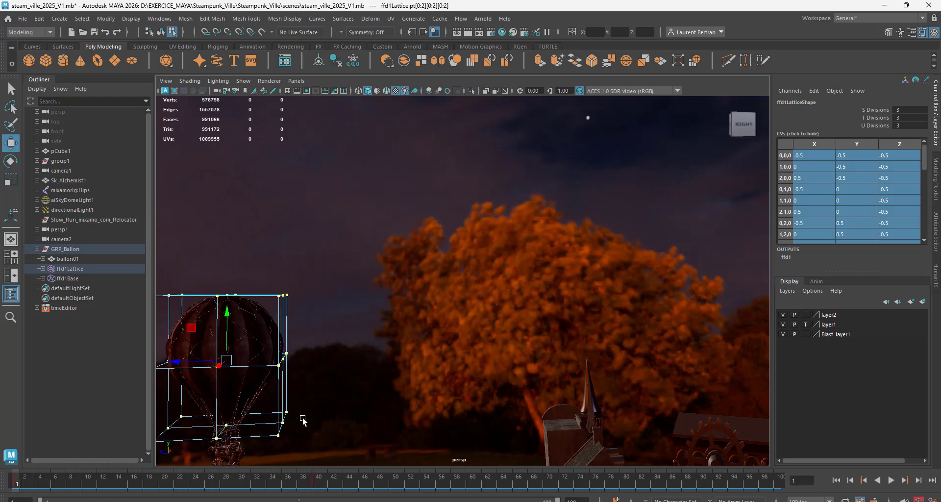
key("f")
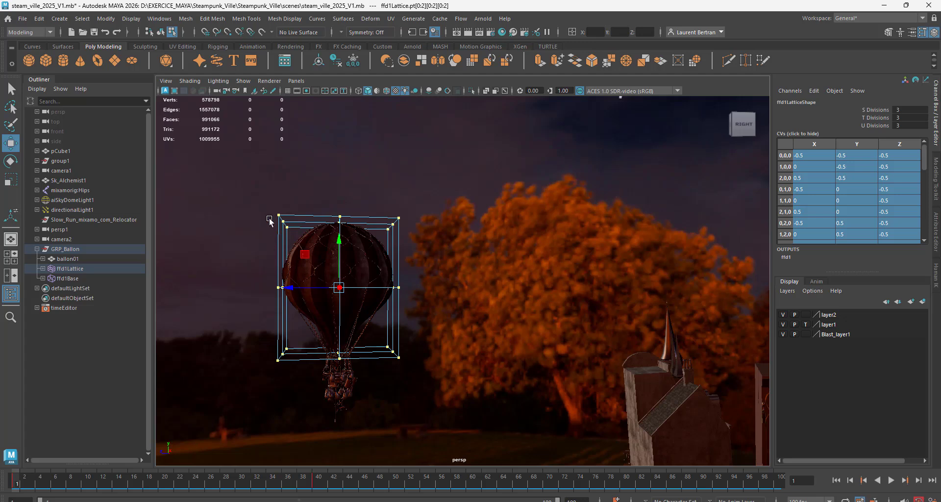
left_click_drag(256, 193, 412, 240)
key("r")
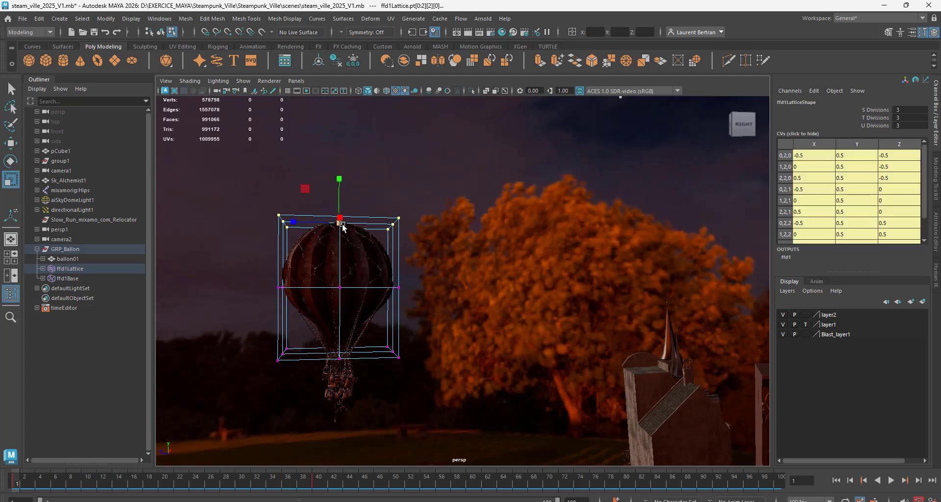
left_click_drag(339, 220, 403, 307)
left_click_drag(342, 294, 364, 354)
key("ctrl+z")
left_click_drag(346, 304, 316, 309)
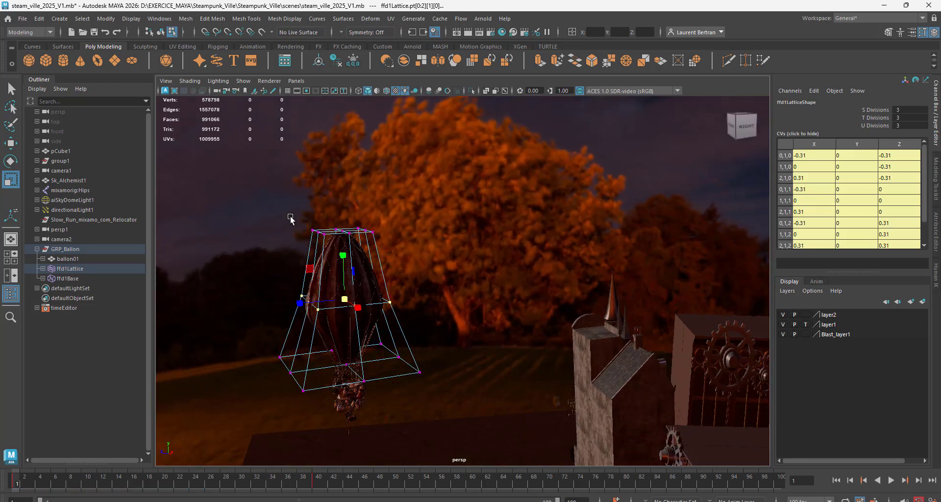
- Twist the lattice's top and middle rows by rotation and tilt both rows over sideways to crumple the envelope
left_click_drag(297, 206, 405, 327)
key("e")
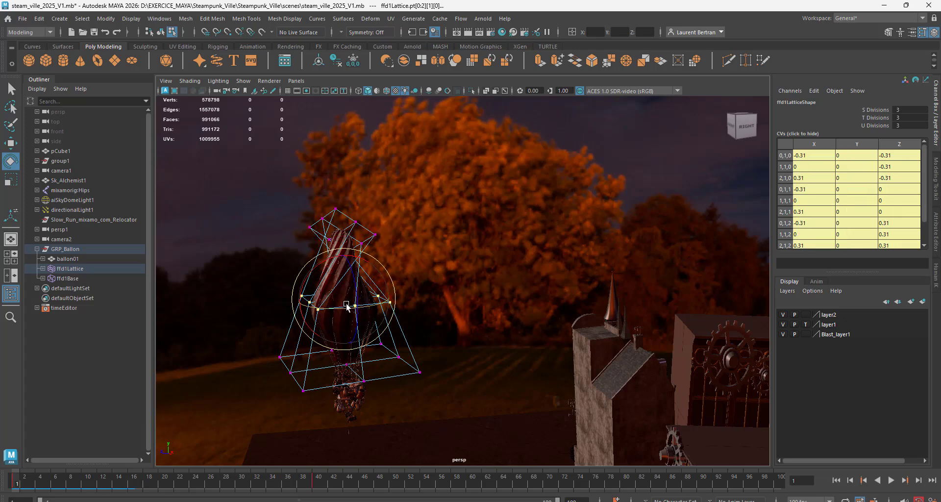
left_click_drag(346, 304, 320, 309)
left_click_drag(244, 190, 431, 323)
left_click_drag(319, 238, 354, 361)
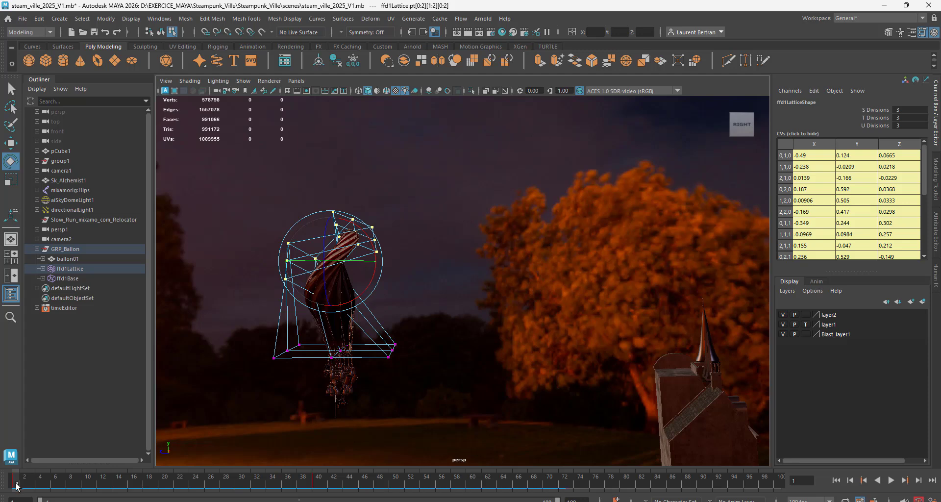
- Play back the animation and examine how the balloon's envelope inflates between frames 1 and 40
key("alt+v")
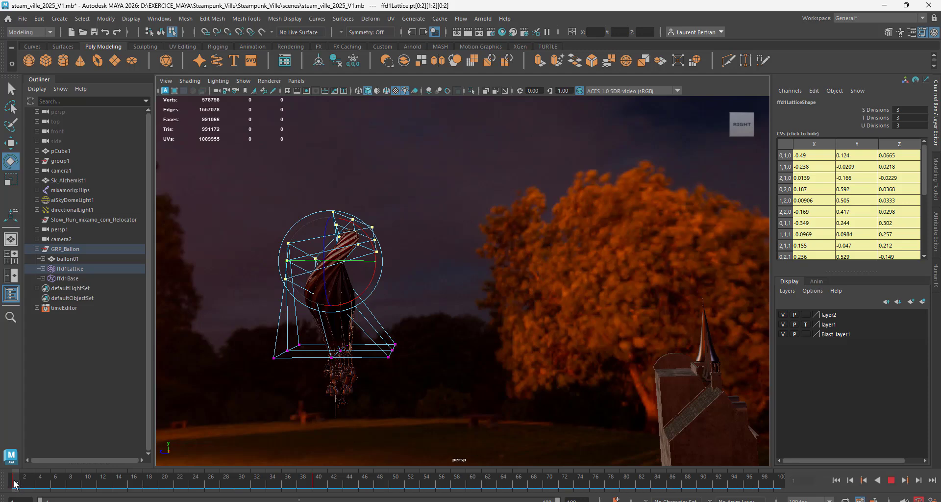
left_click_drag(20, 485, 131, 490)
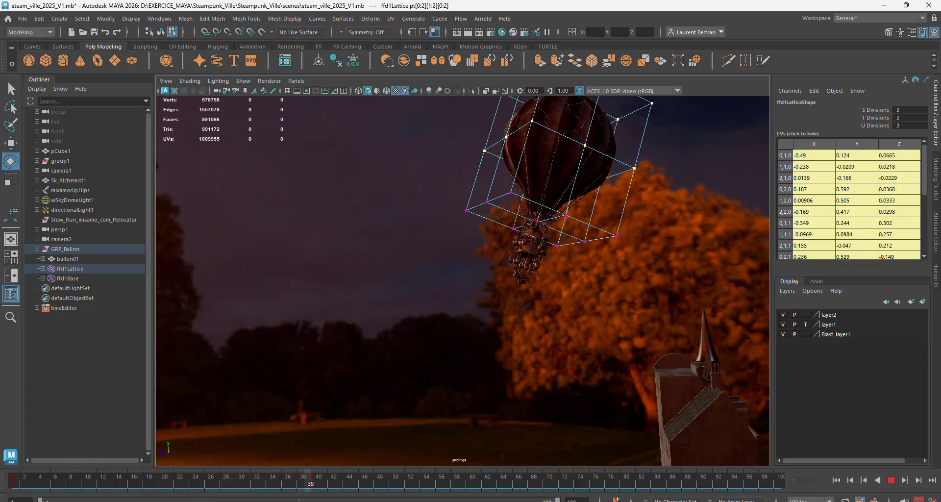
key("alt+v")
middle_click_drag(537, 248, 470, 321, "alt")
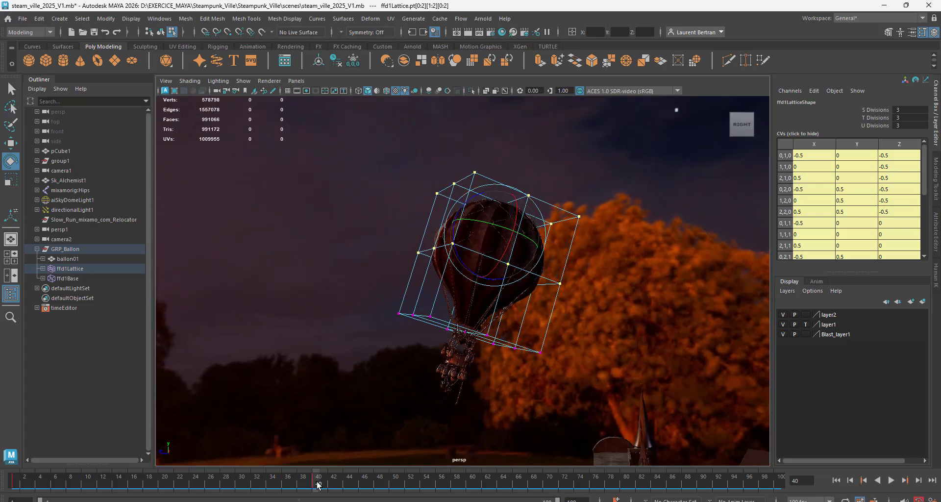
- At frame 24, rotate the lattice's top and middle rows and scale them outward in Z
left_click_drag(318, 485, 195, 498)
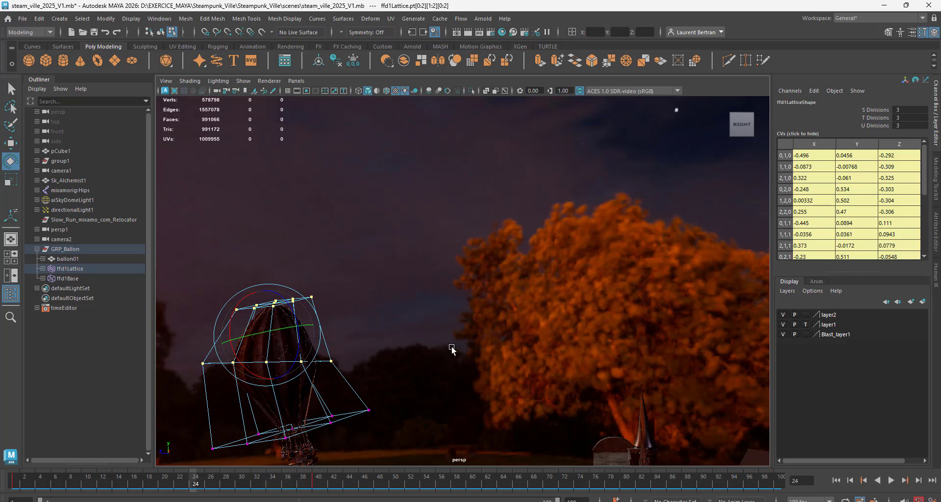
middle_click_drag(452, 347, 576, 295, "alt")
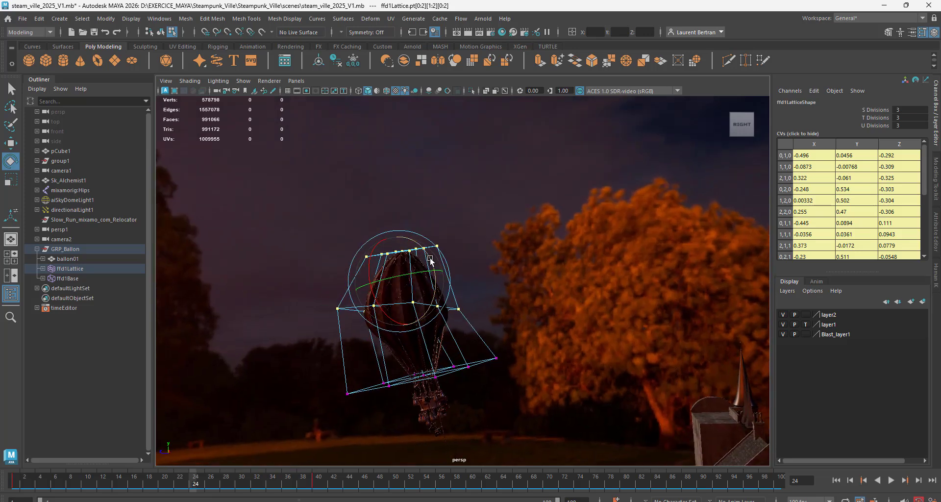
left_click_drag(430, 260, 400, 245)
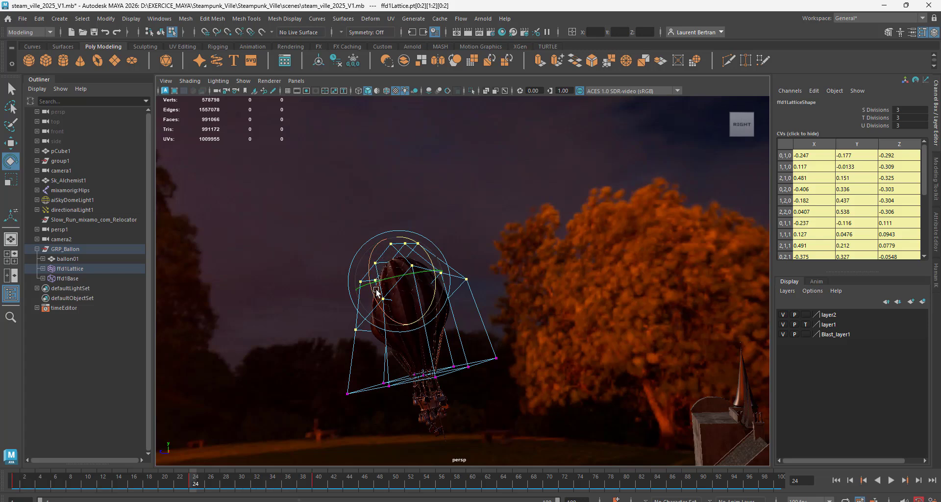
key("r")
left_click_drag(377, 294, 363, 307)
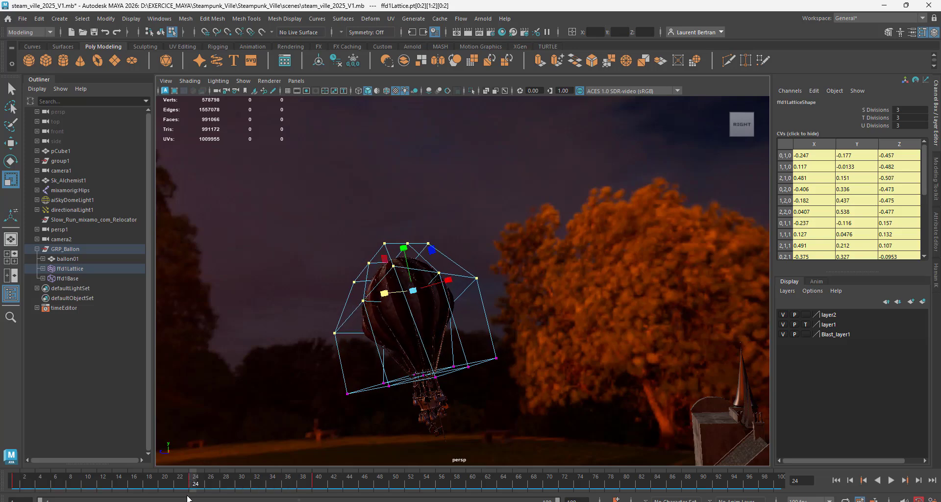
- At frame 30, raise the lattice's upper points by about 0.12 in Y and rotate them freely
key("alt+v")
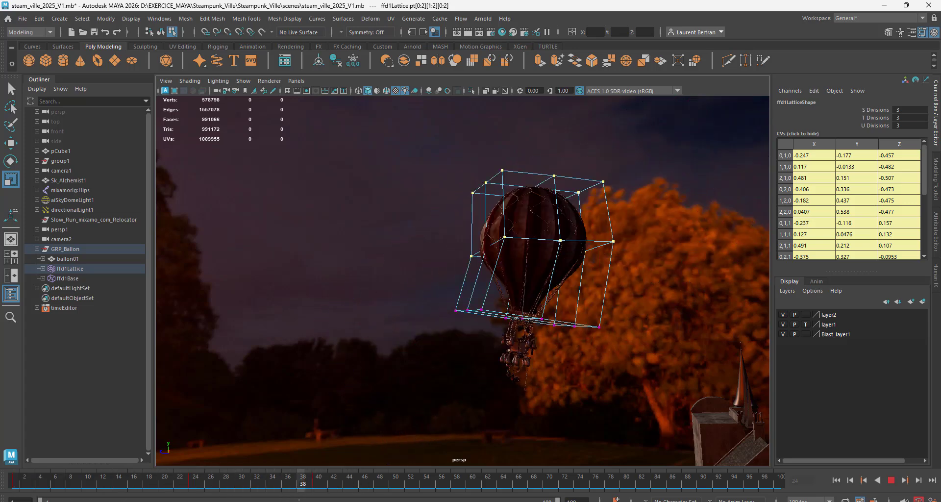
key("alt+v")
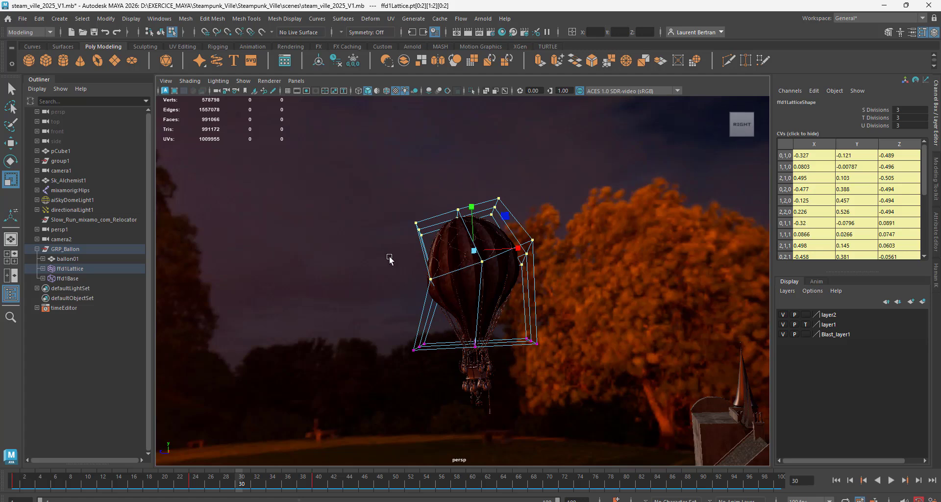
left_click_drag(389, 183, 560, 304)
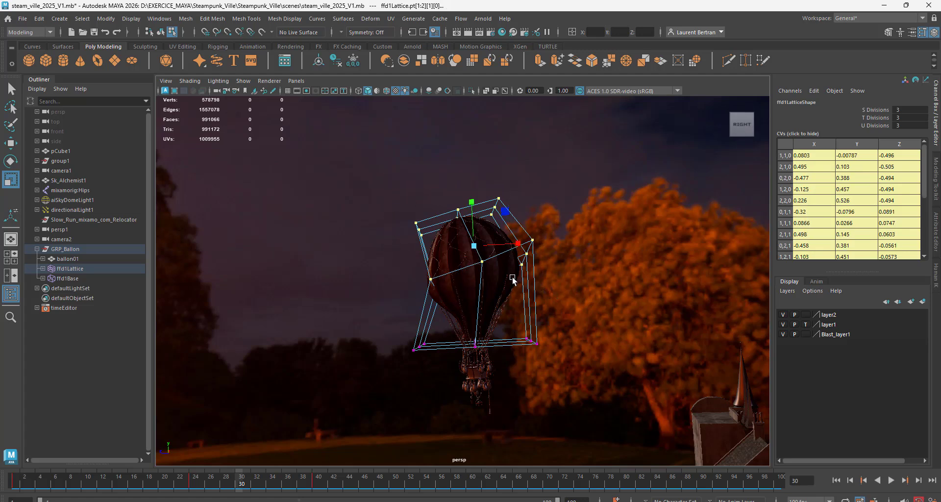
key("w")
left_click_drag(475, 200, 469, 183)
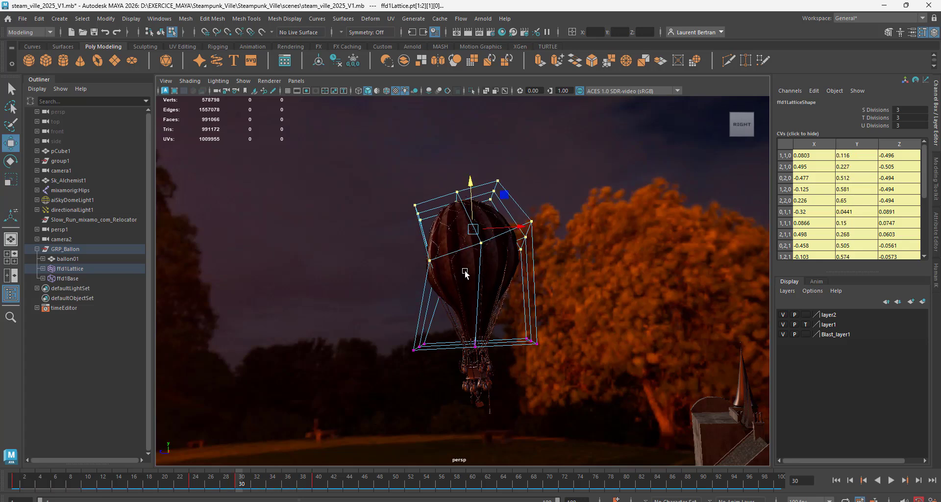
key("e")
left_click_drag(473, 272, 436, 265)
- Play back the inflation again to check the motion with the adjusted poses at frames 24 and 30
key("alt+v")
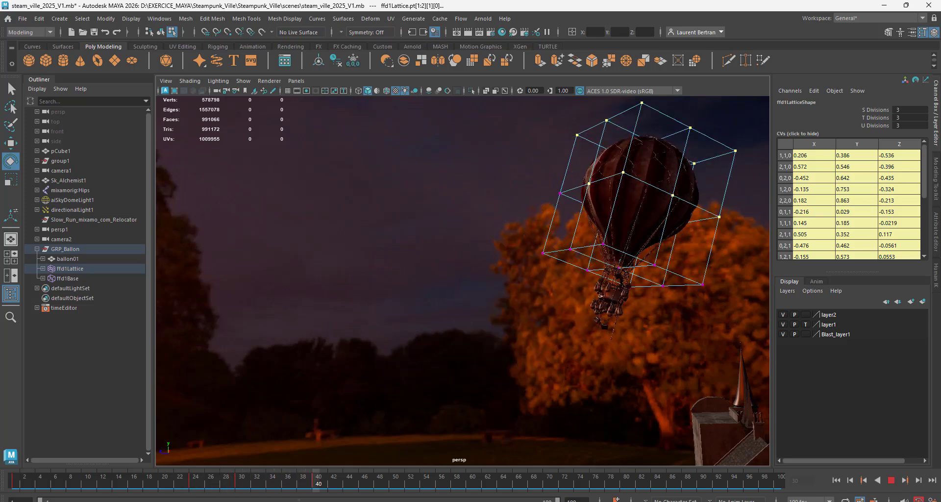
key("alt+v")
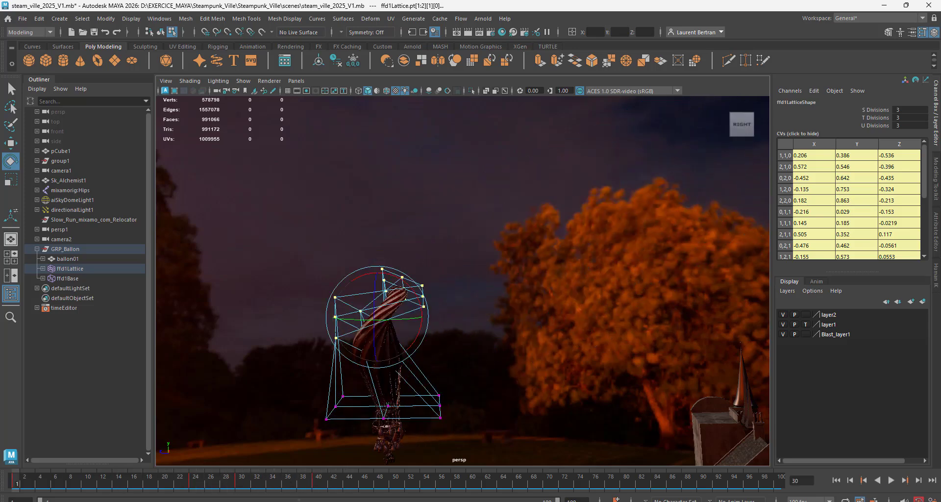
middle_click_drag(488, 435, 504, 368, "alt")
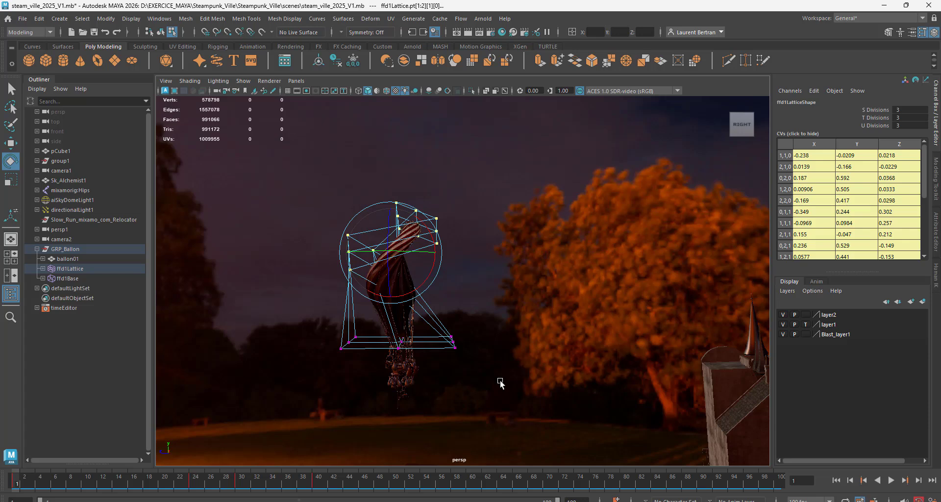
- Return the lattice to object mode, hide deformers in the perspective viewport and clear the selection
key("F8")
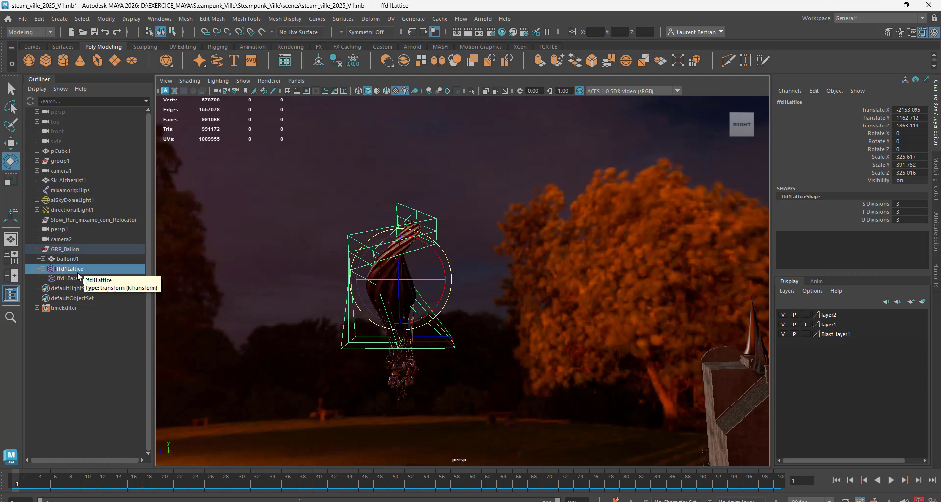
left_click(243, 82)
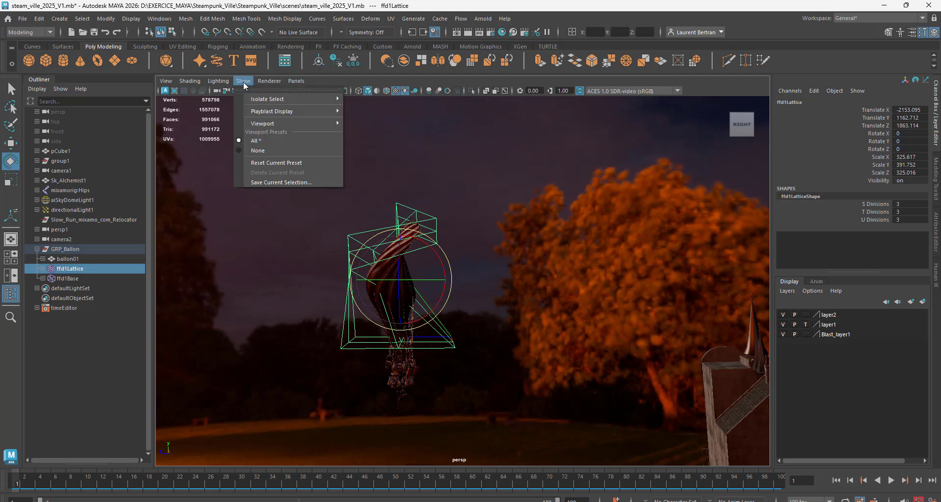
mouse_move(271, 128)
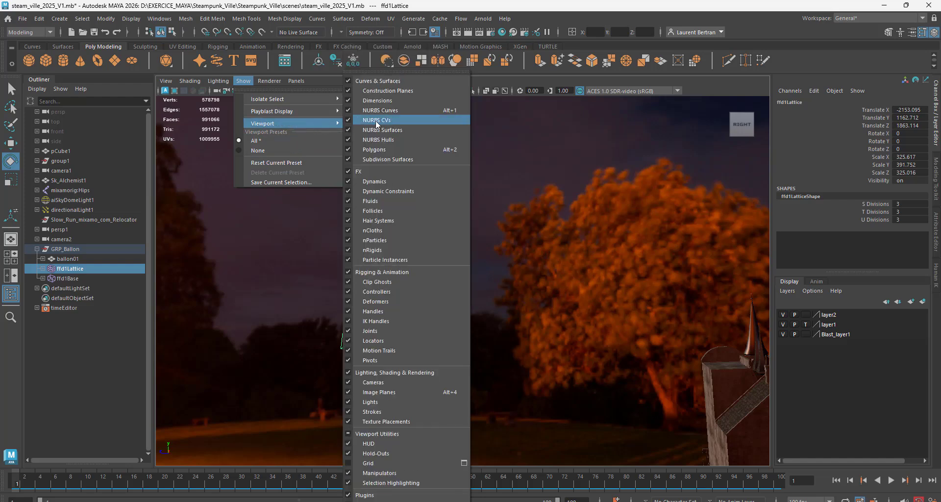
left_click(349, 301)
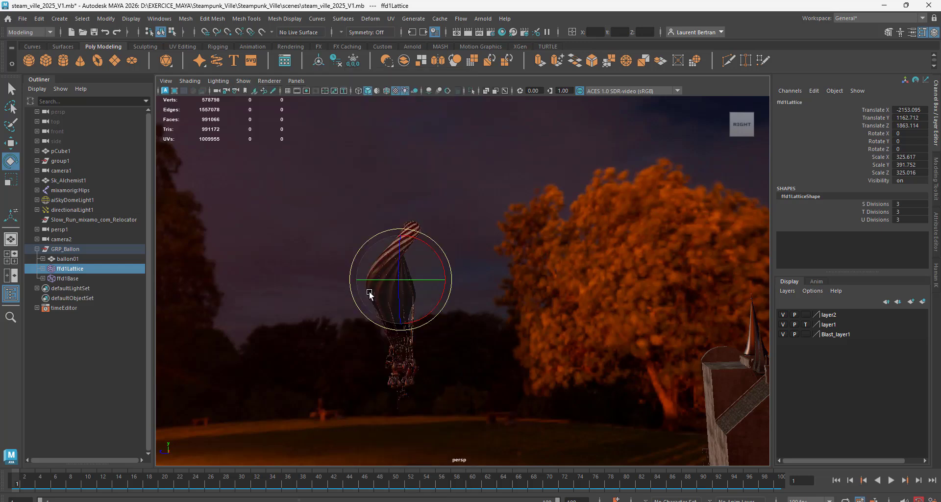
left_click(93, 404)
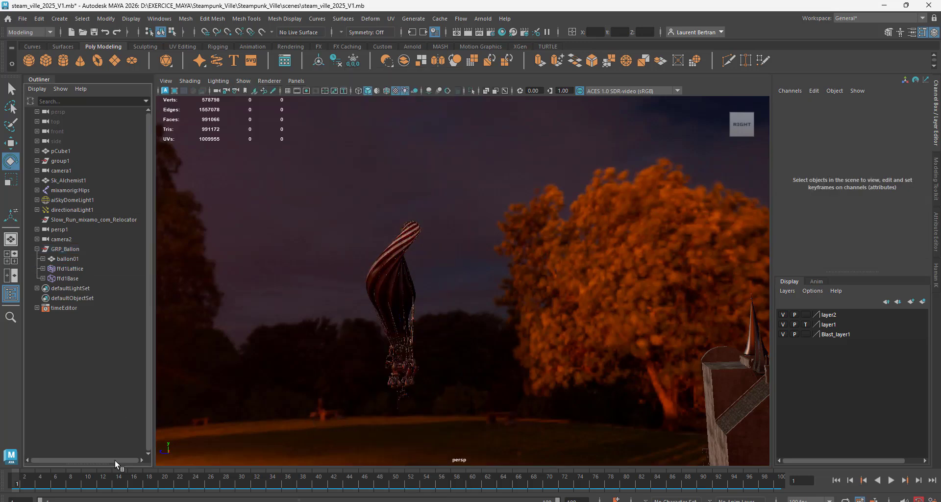
- Review the balloon's inflation without the lattice cage in view, and return to frame 1
key("alt+v")
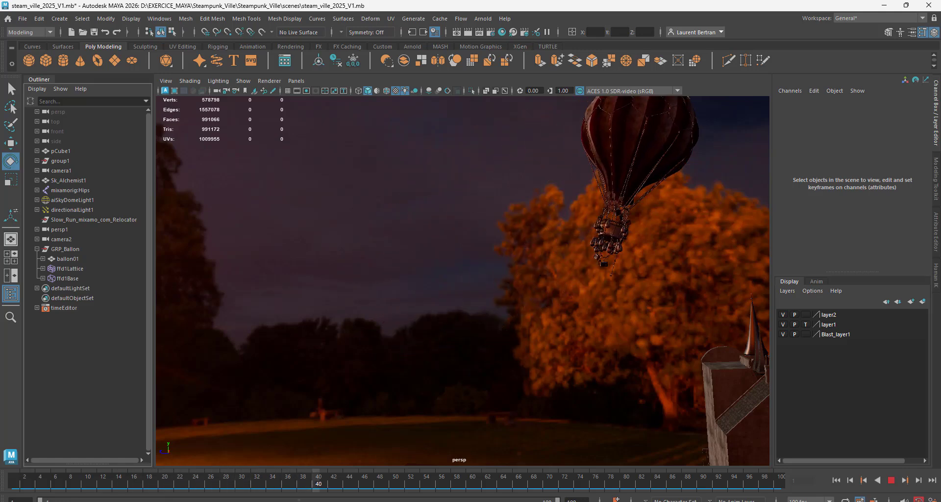
key("Escape")
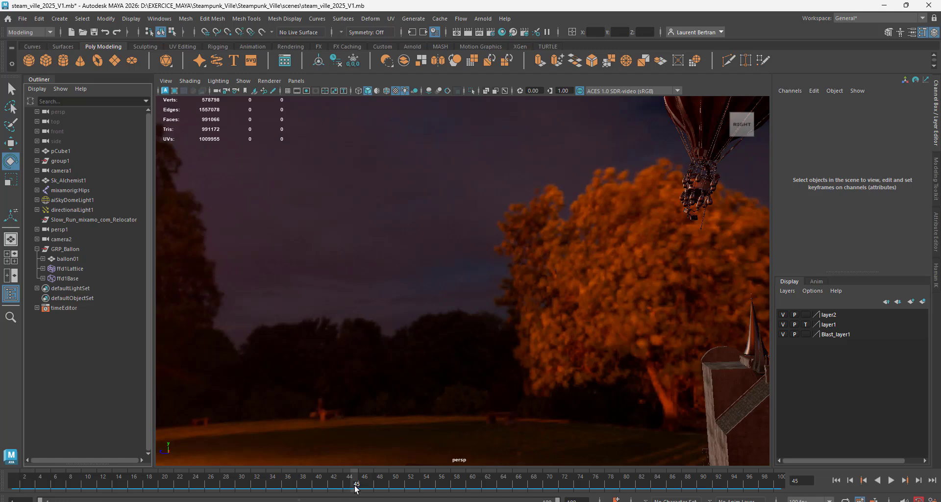
left_click_drag(355, 485, 16, 499)
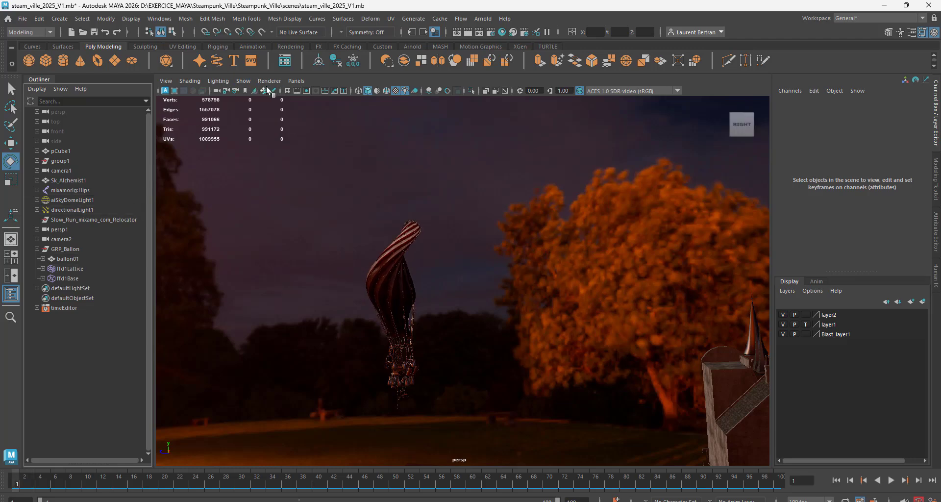
- Show deformers in the perspective viewport again and select ffd1Lattice
left_click(243, 81)
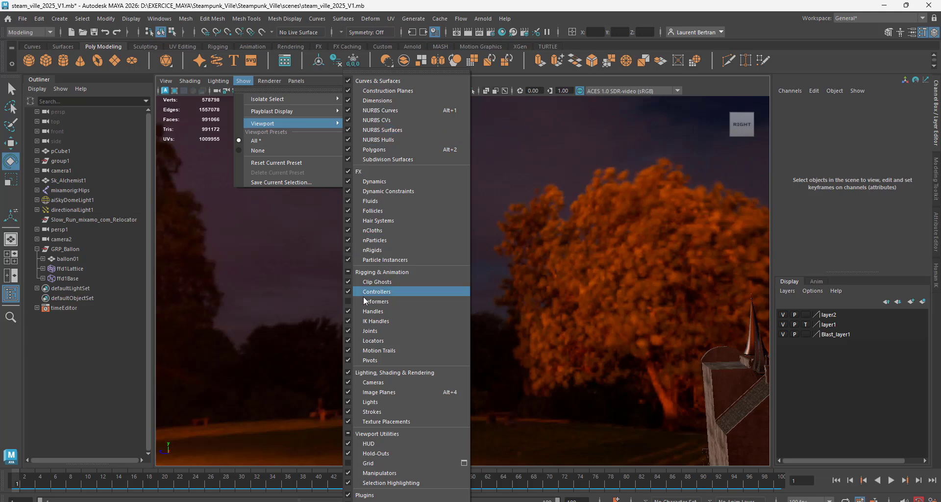
left_click(374, 302)
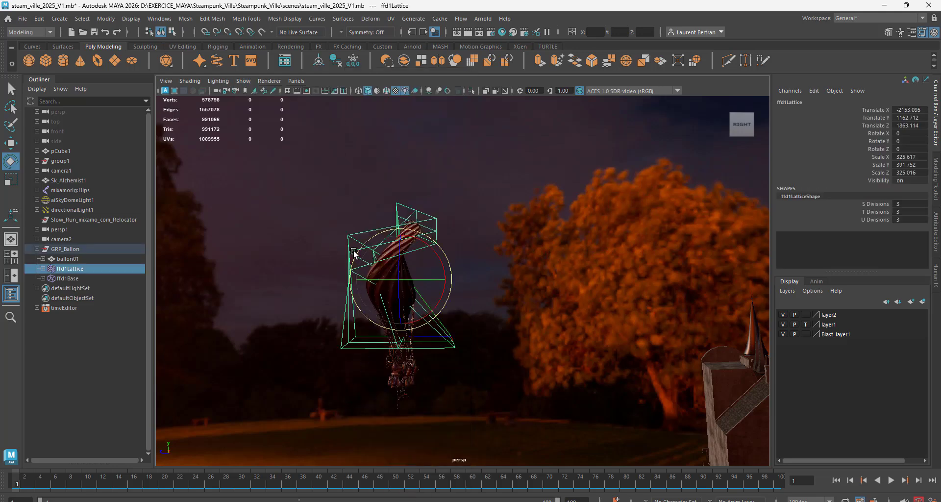
left_click(351, 256)
left_click(370, 22)
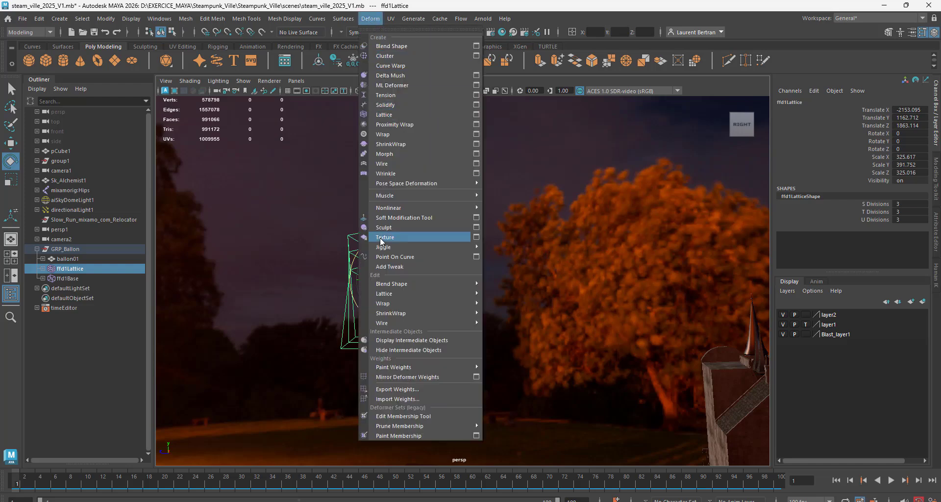
left_click(709, 86)
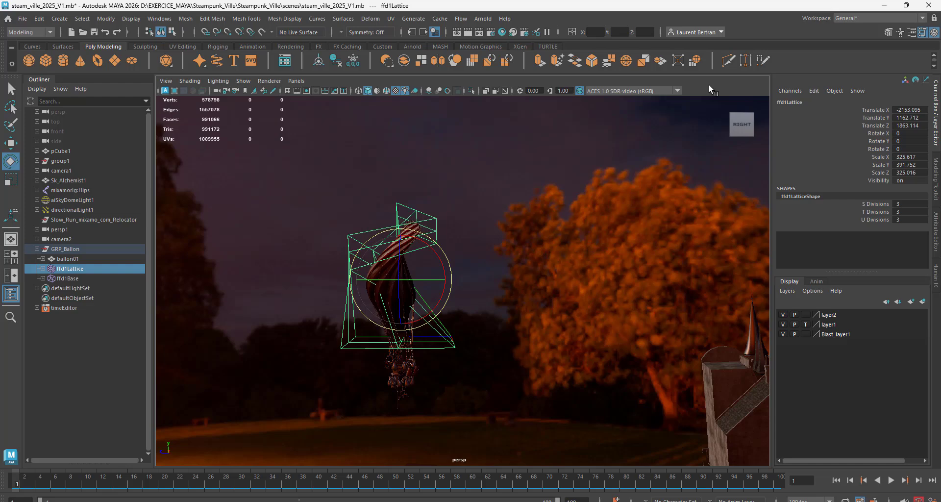